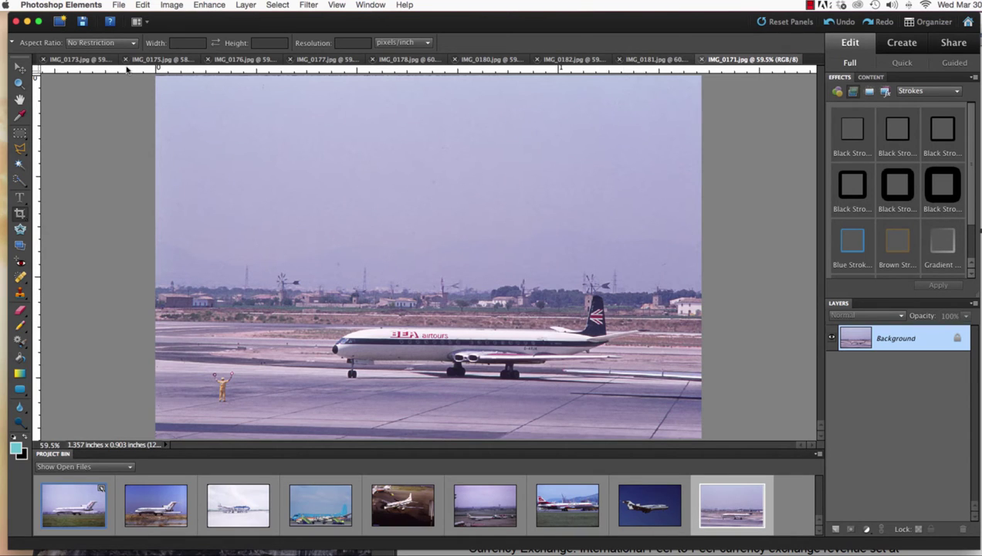
# Auto Color Correct the BEA photo, then lower Brightness/Contrast contrast to about -24
pyautogui.click(209, 4)
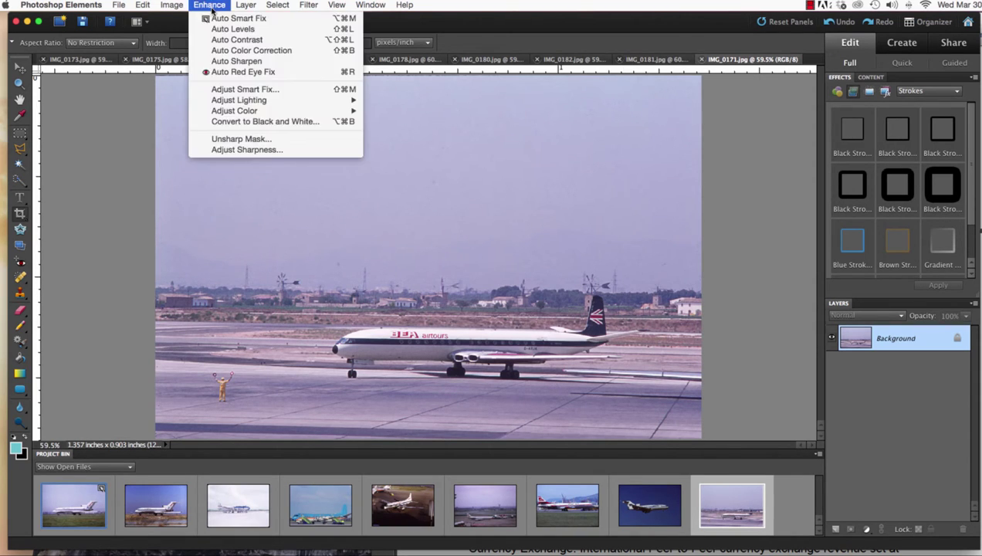
pyautogui.click(208, 51)
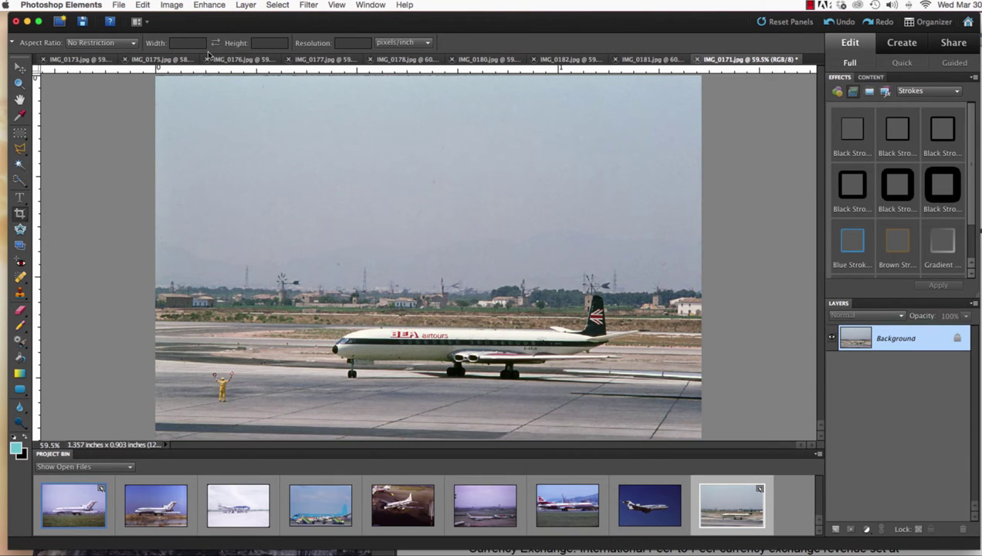
pyautogui.click(198, 6)
pyautogui.moveTo(238, 100)
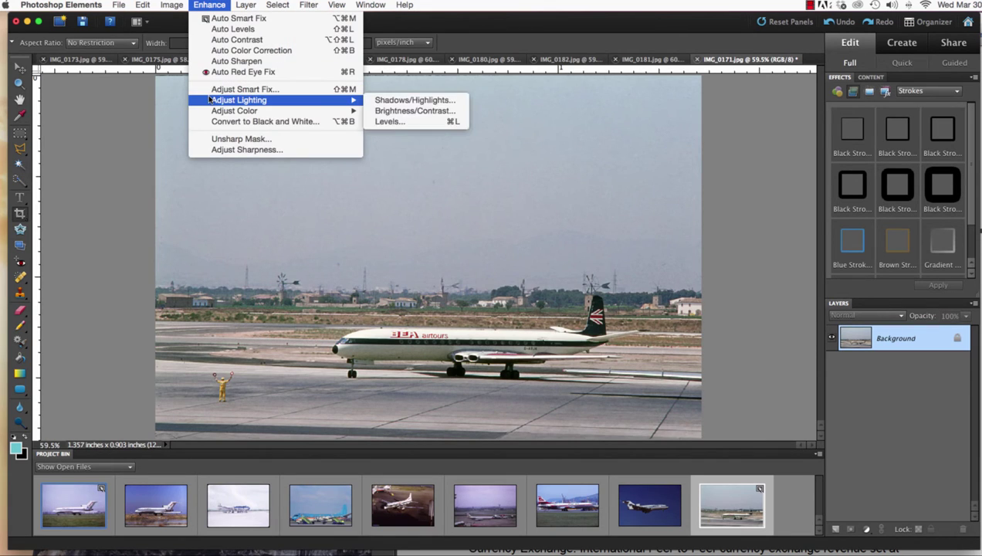
pyautogui.click(405, 111)
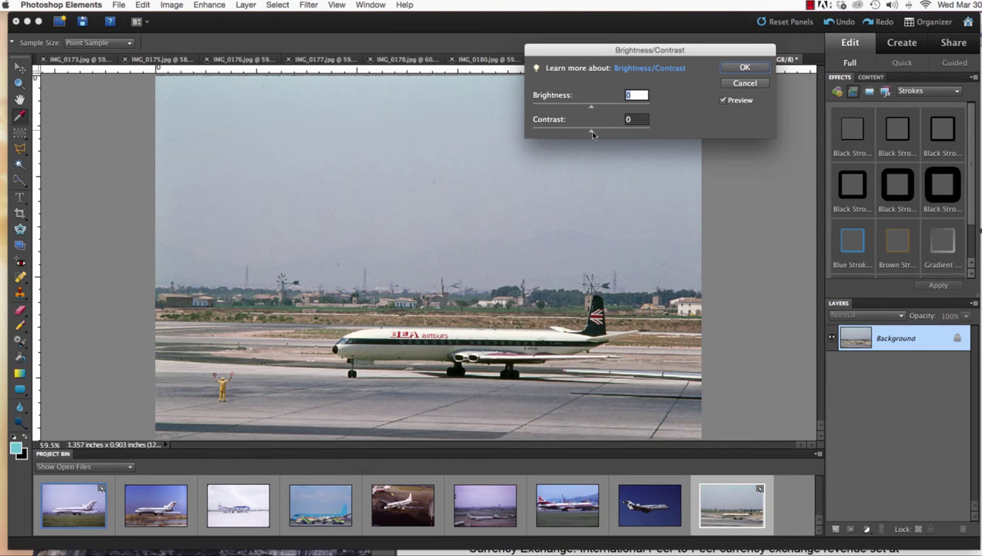
pyautogui.moveTo(591, 133); pyautogui.dragTo(506, 138)
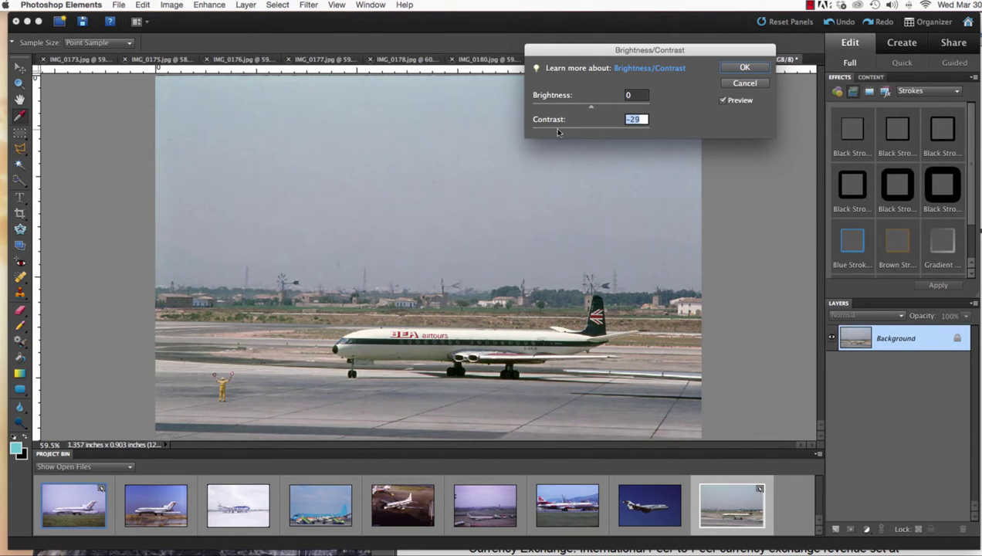
pyautogui.moveTo(557, 132)
pyautogui.mouseDown()
pyautogui.moveTo(580, 132)
pyautogui.moveTo(563, 132)
pyautogui.mouseUp()
pyautogui.click(744, 67)
pyautogui.click(210, 5)
pyautogui.moveTo(239, 101)
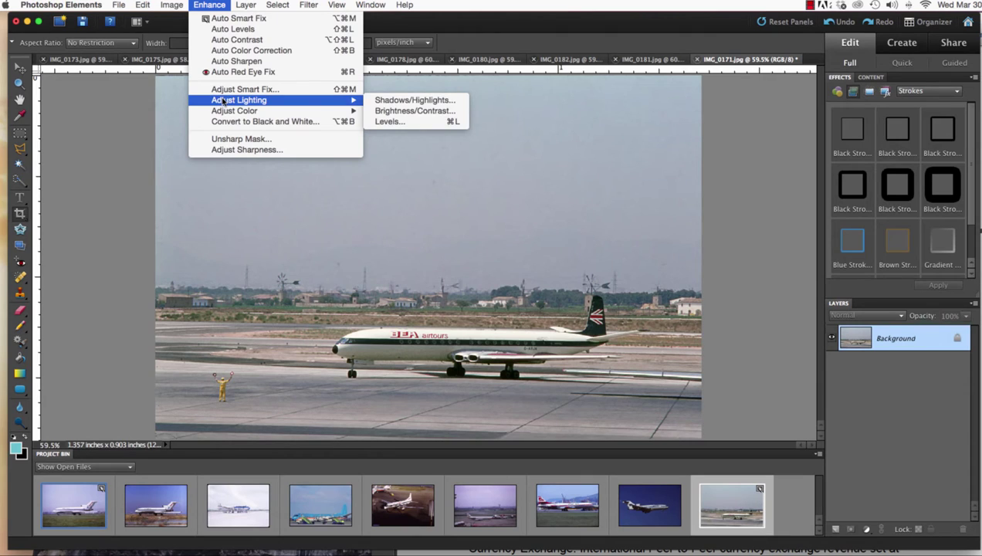
# Apply Shadows/Highlights with Lighten Shadows at 25%, then Auto Sharpen the photo
pyautogui.click(405, 102)
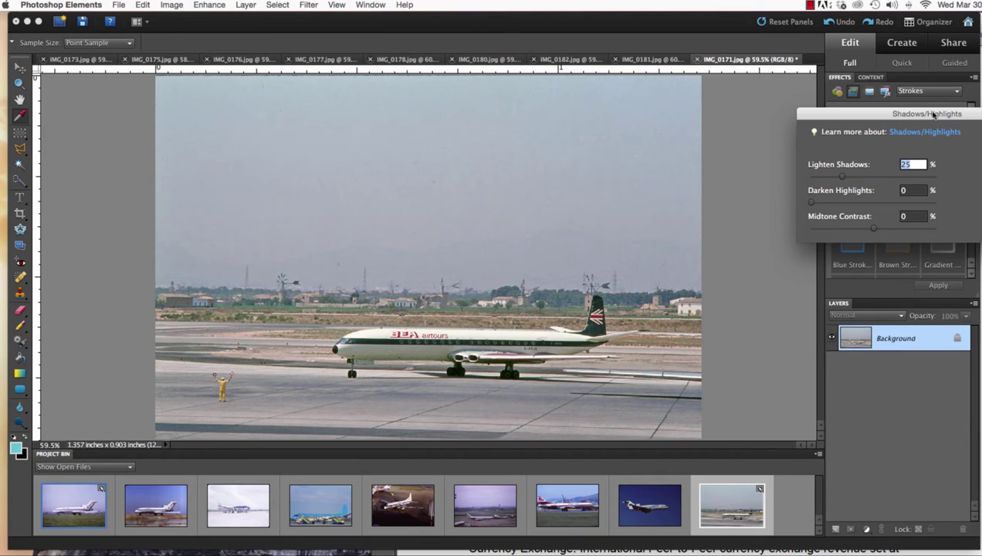
pyautogui.moveTo(929, 113); pyautogui.dragTo(844, 113)
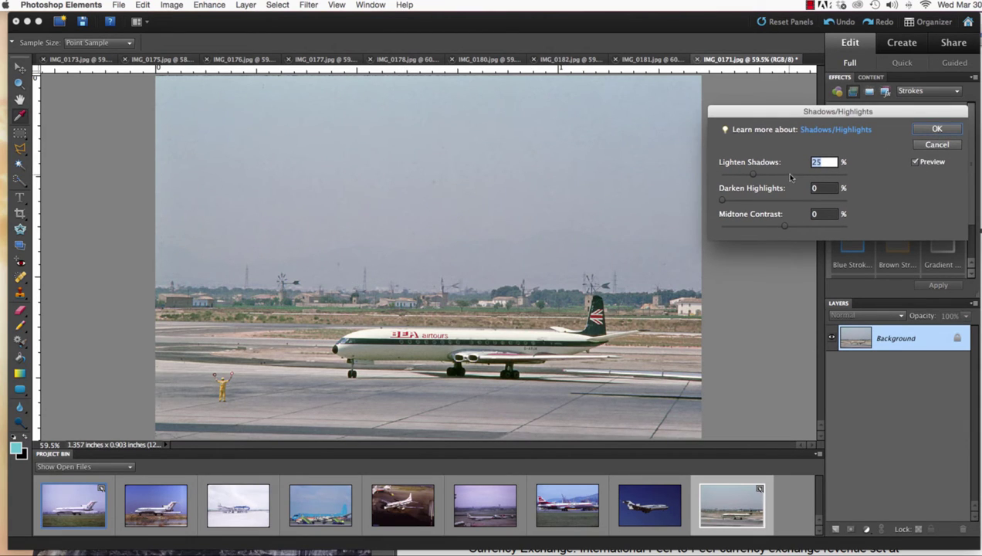
pyautogui.click(936, 129)
pyautogui.click(198, 5)
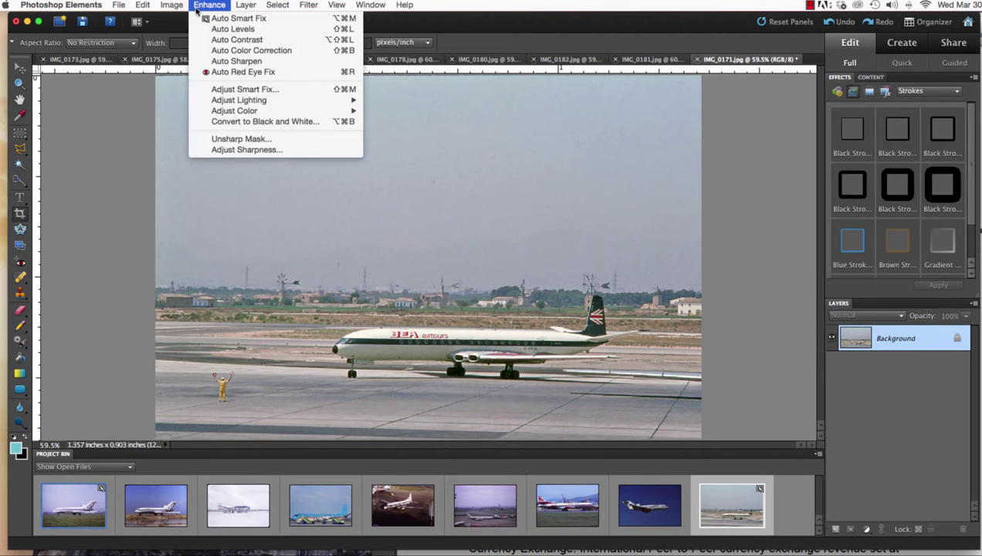
pyautogui.click(223, 66)
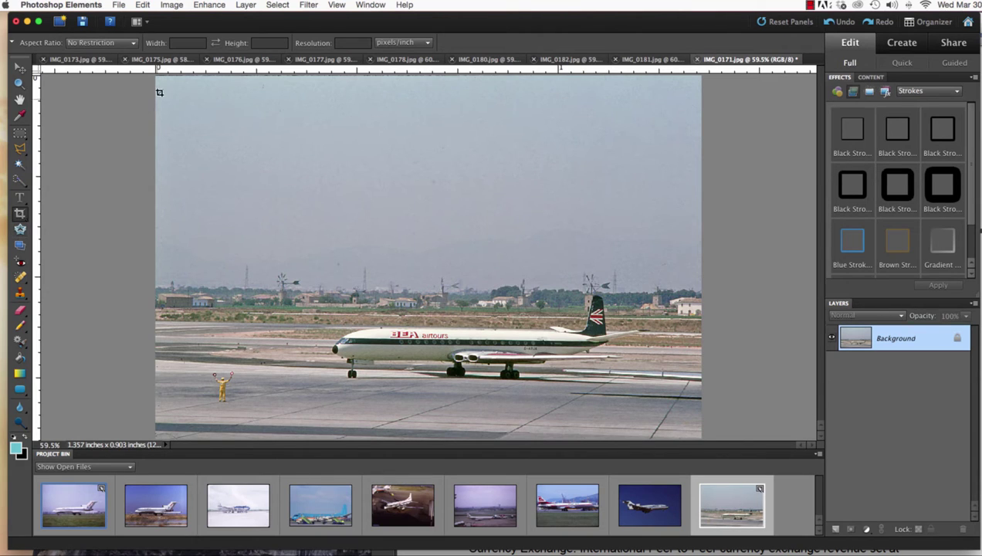
# Crop the BEA photo slightly at its edges
pyautogui.moveTo(157, 75); pyautogui.dragTo(685, 431)
pyautogui.moveTo(685, 432); pyautogui.dragTo(693, 434)
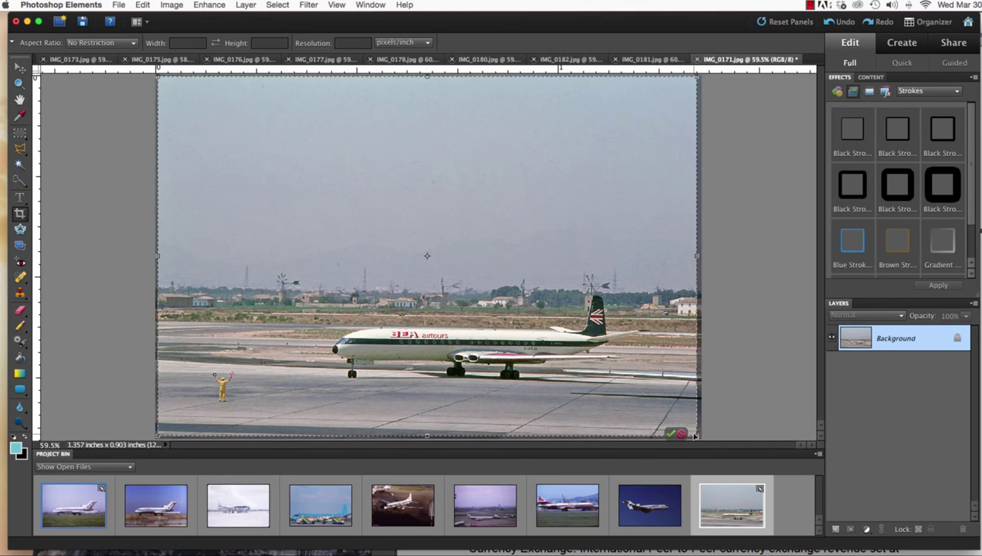
pyautogui.press('Return')
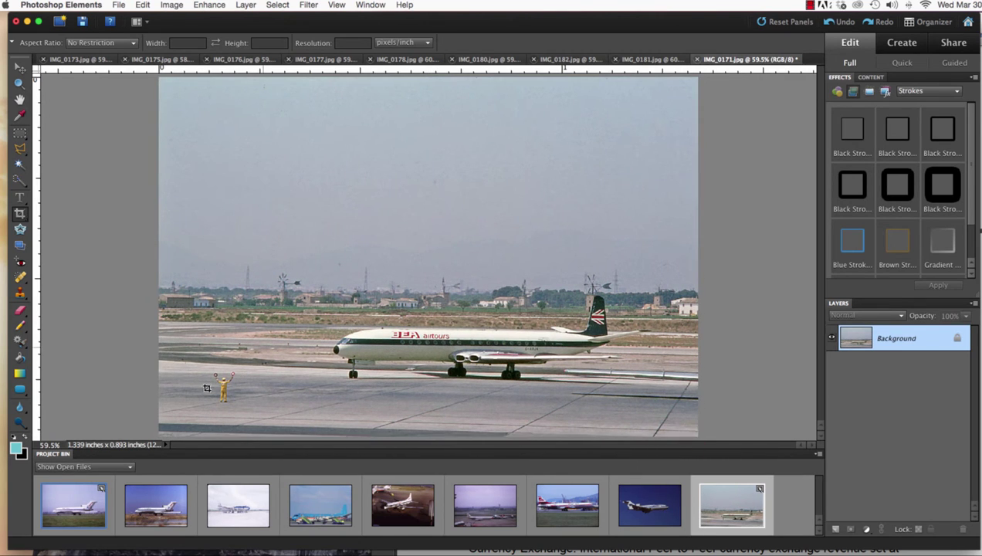
# Spot-heal a dust spot in the sky
pyautogui.click(21, 276)
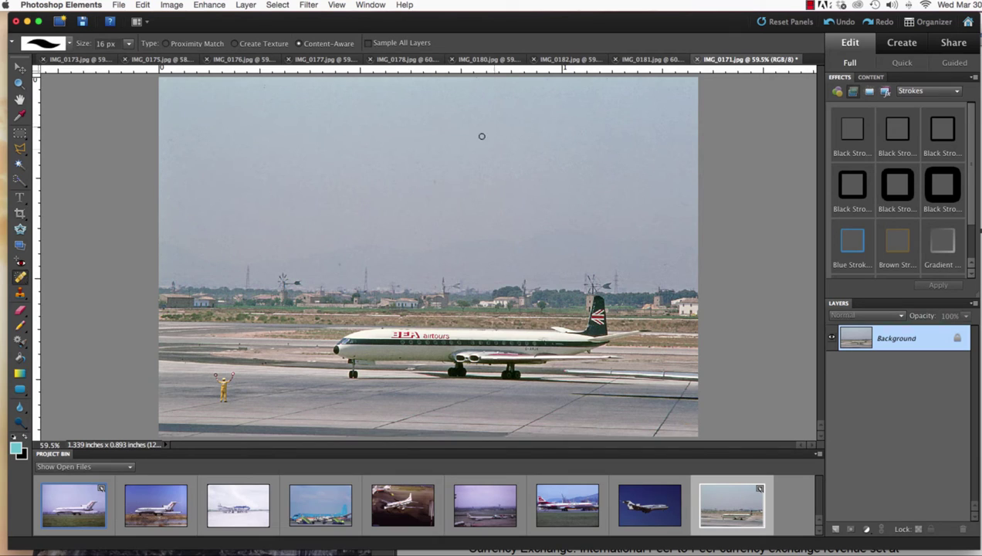
pyautogui.click(434, 182)
pyautogui.click(118, 5)
# Save for Web as a 1500×1000 High-quality JPEG named IMG_0171.jpg on the Desktop
pyautogui.click(155, 112)
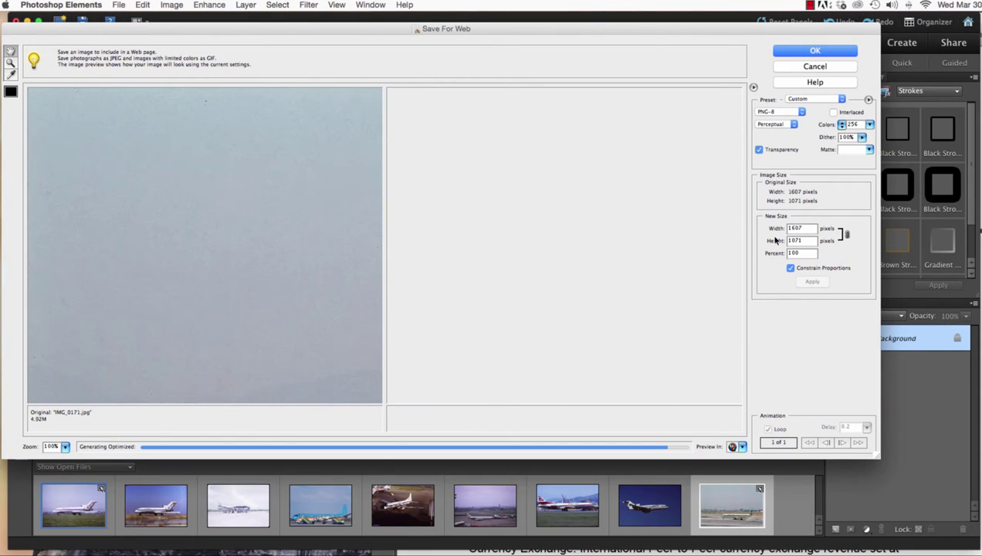
pyautogui.moveTo(803, 229); pyautogui.dragTo(766, 228)
pyautogui.write('1500')
pyautogui.click(812, 281)
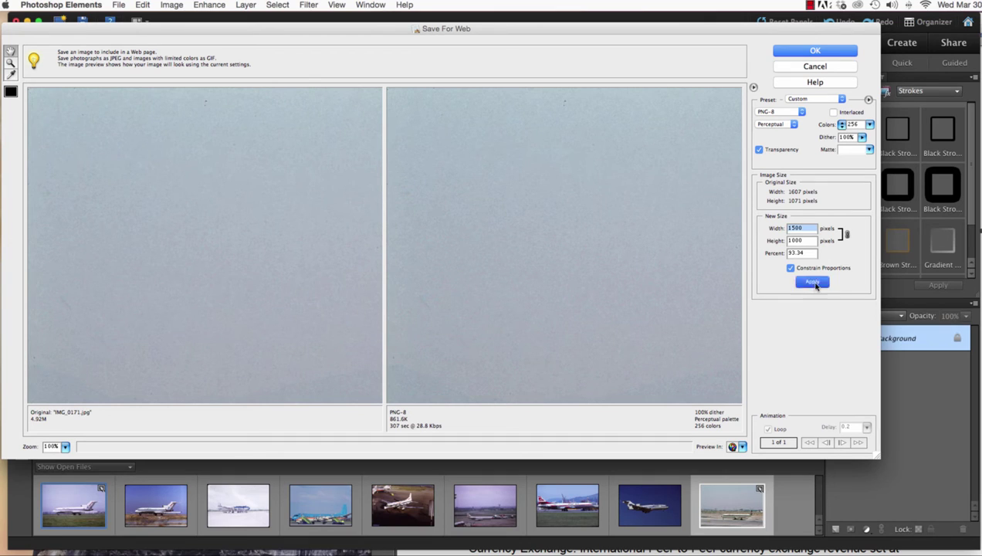
pyautogui.click(787, 115)
pyautogui.click(766, 103)
pyautogui.click(778, 126)
pyautogui.click(777, 139)
pyautogui.click(803, 52)
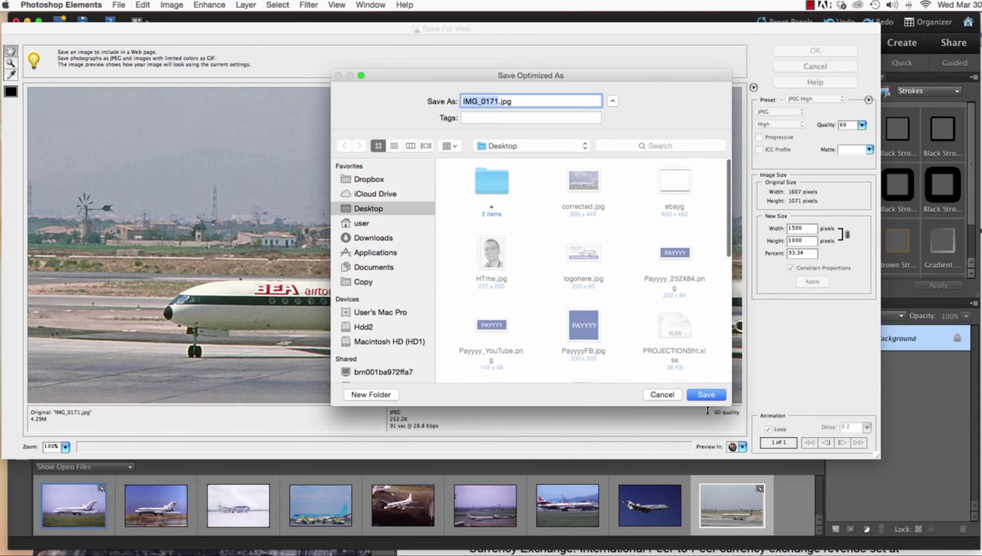
pyautogui.click(704, 395)
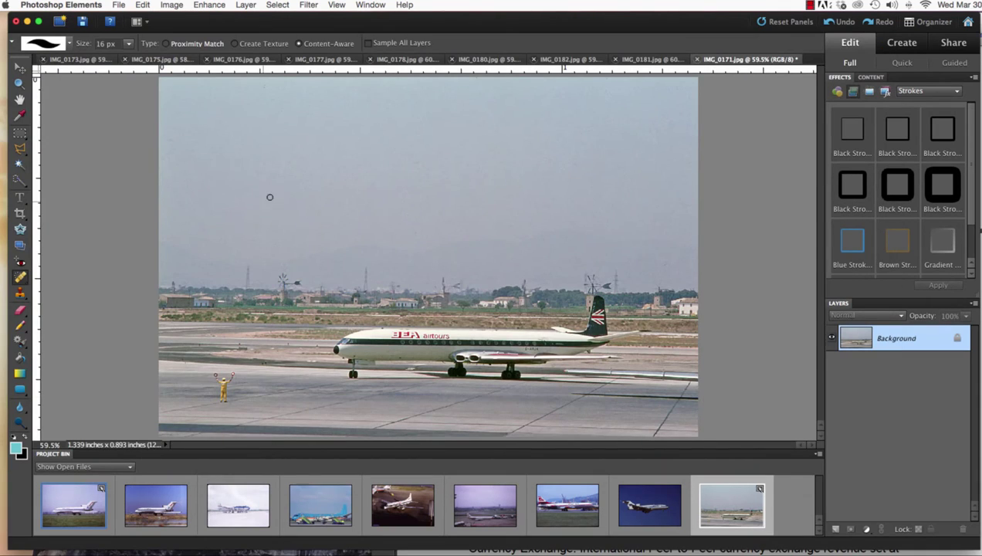
# Close IMG_0171 without saving and Auto Color Correct the Worldways photo IMG_0181
pyautogui.click(696, 59)
pyautogui.click(461, 175)
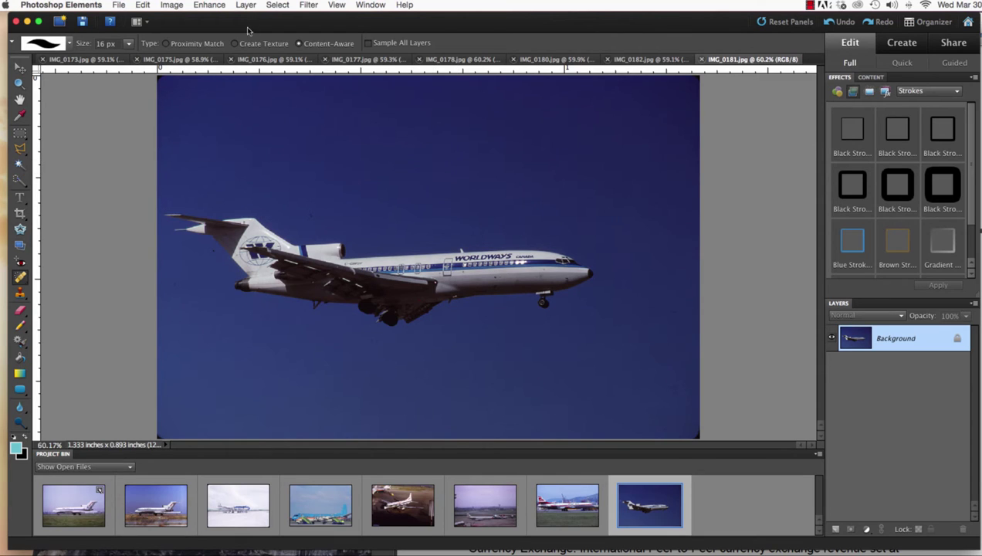
pyautogui.click(214, 7)
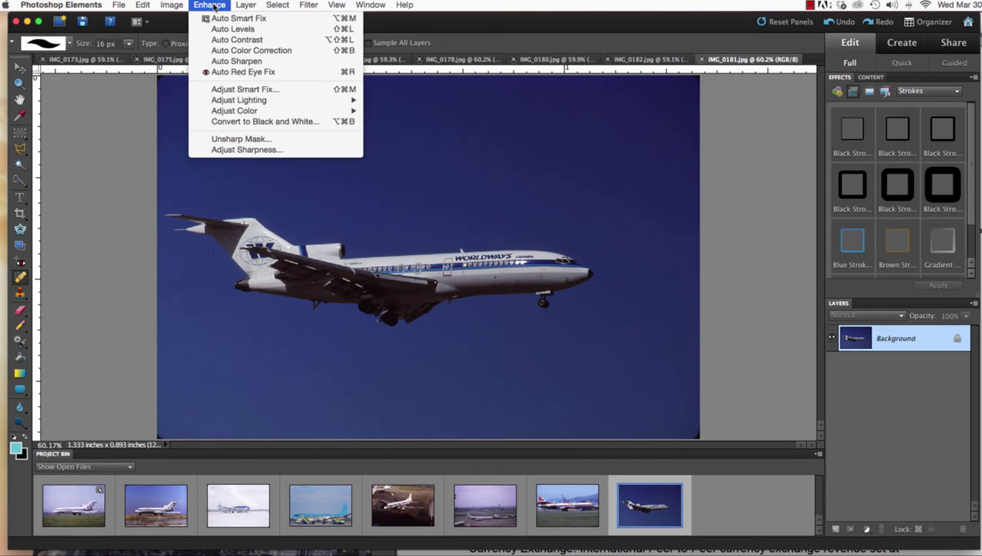
pyautogui.click(236, 51)
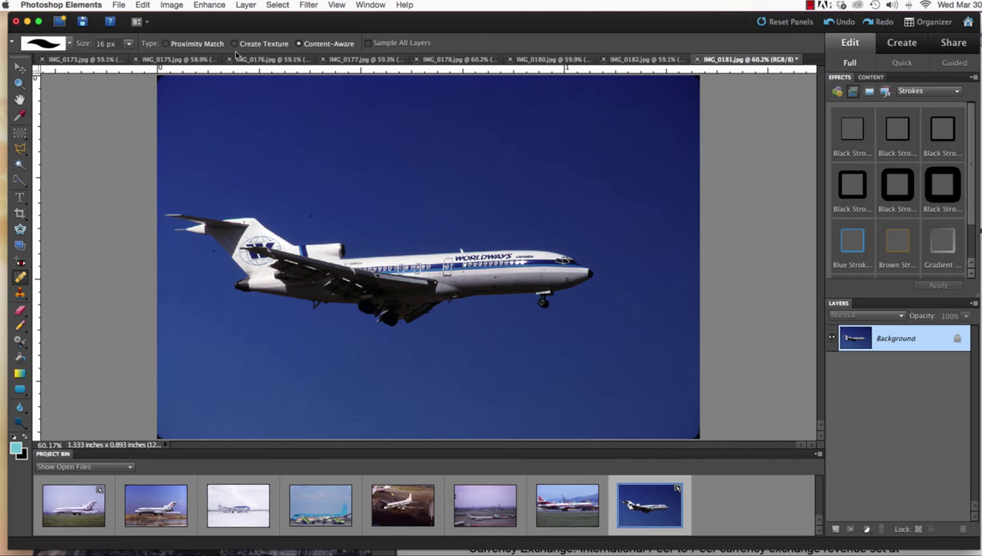
# Set Brightness/Contrast contrast to -50 with a slight brightness tweak
pyautogui.click(210, 6)
pyautogui.moveTo(239, 100)
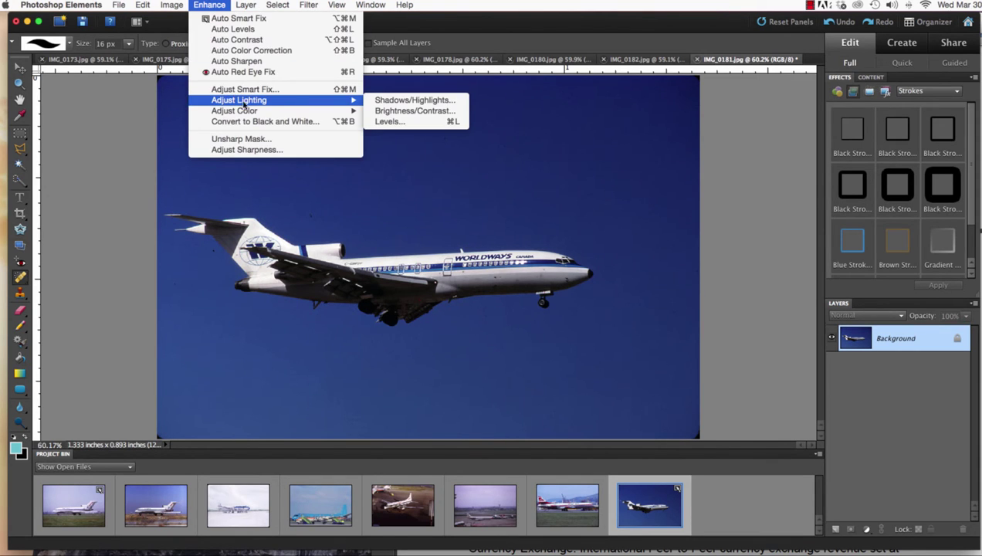
pyautogui.click(386, 110)
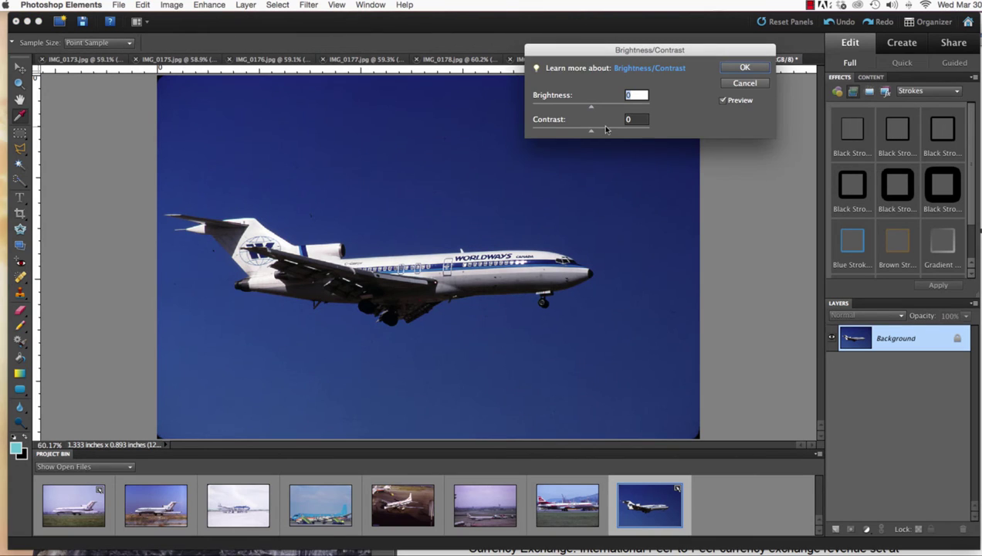
pyautogui.moveTo(591, 131); pyautogui.dragTo(527, 133)
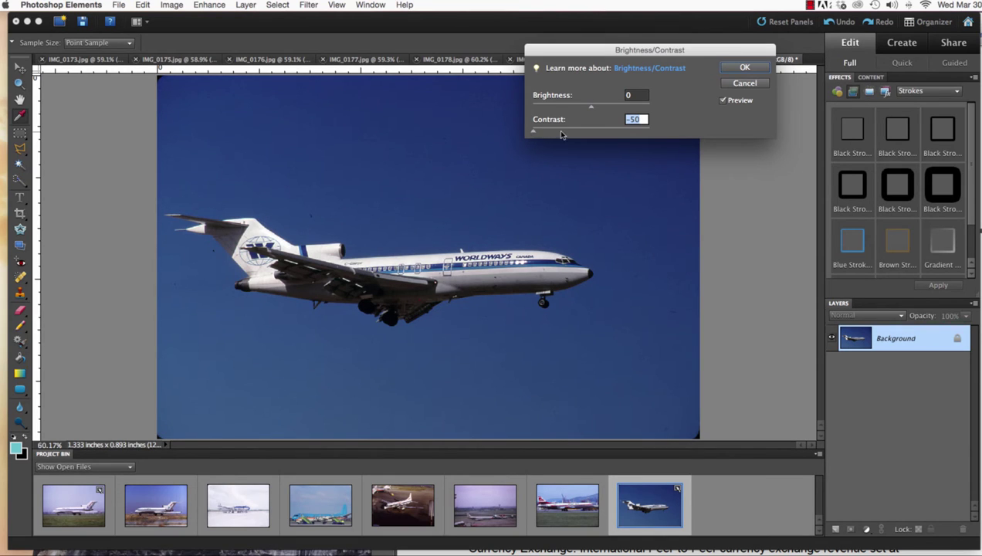
pyautogui.moveTo(591, 108)
pyautogui.mouseDown()
pyautogui.moveTo(603, 106)
pyautogui.moveTo(588, 97)
pyautogui.mouseUp()
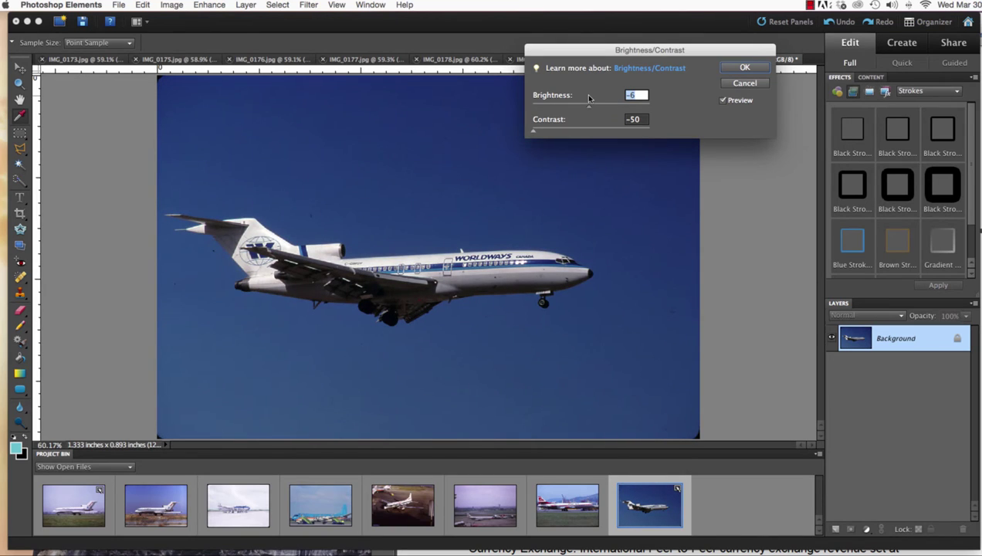
pyautogui.click(725, 68)
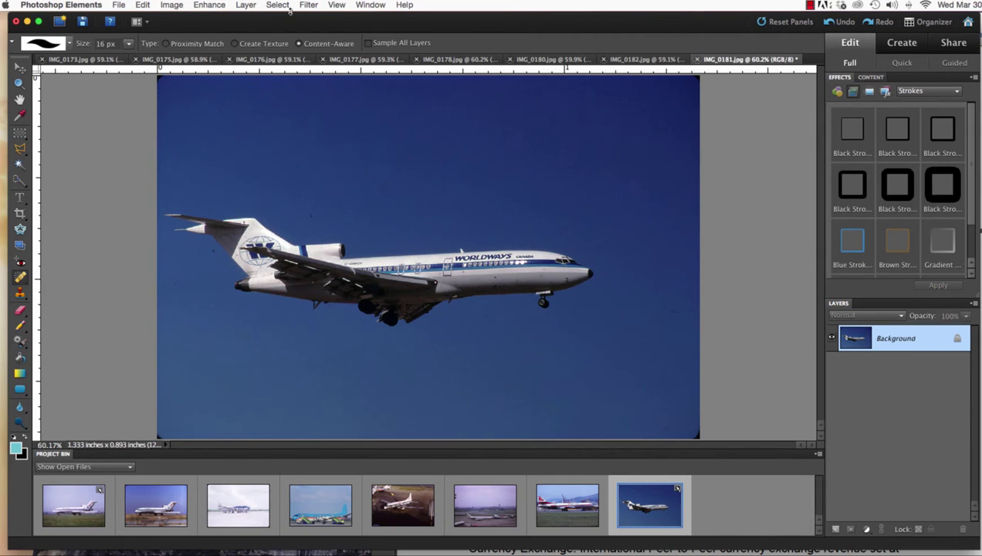
# Apply Auto Sharpen to the Worldways jet photo
pyautogui.click(205, 8)
pyautogui.click(211, 62)
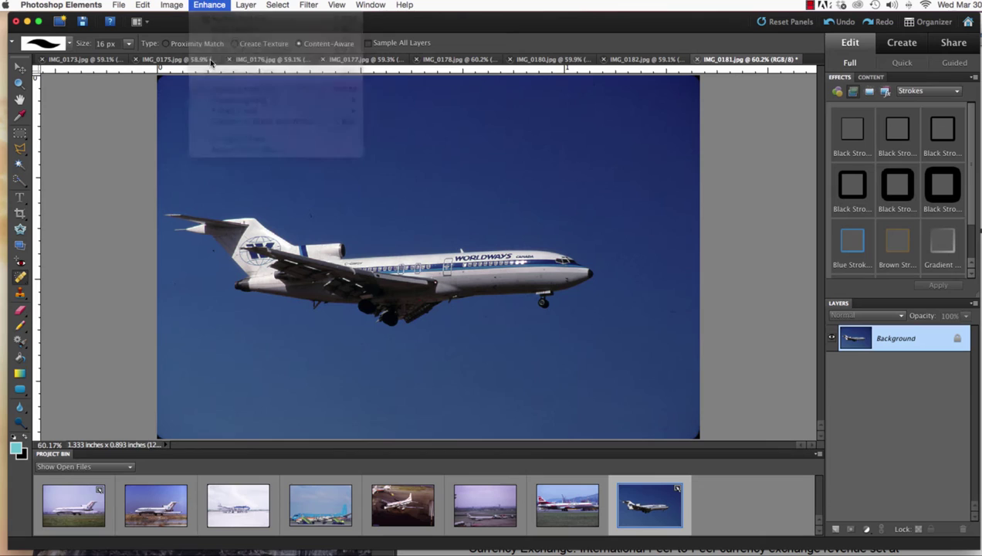
pyautogui.click(20, 213)
# Crop the jet photo's edges and further reduce its contrast
pyautogui.moveTo(159, 77); pyautogui.dragTo(690, 431)
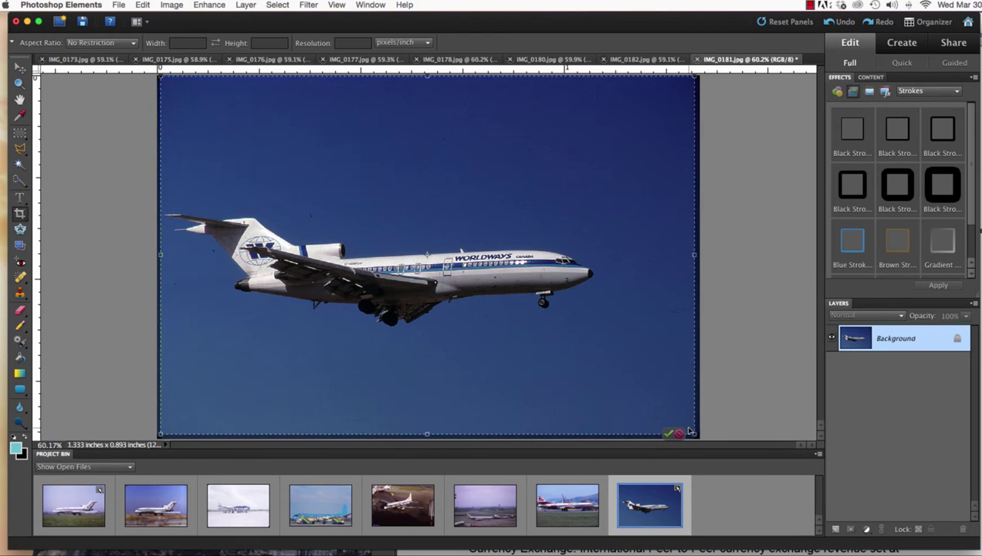
pyautogui.press('Return')
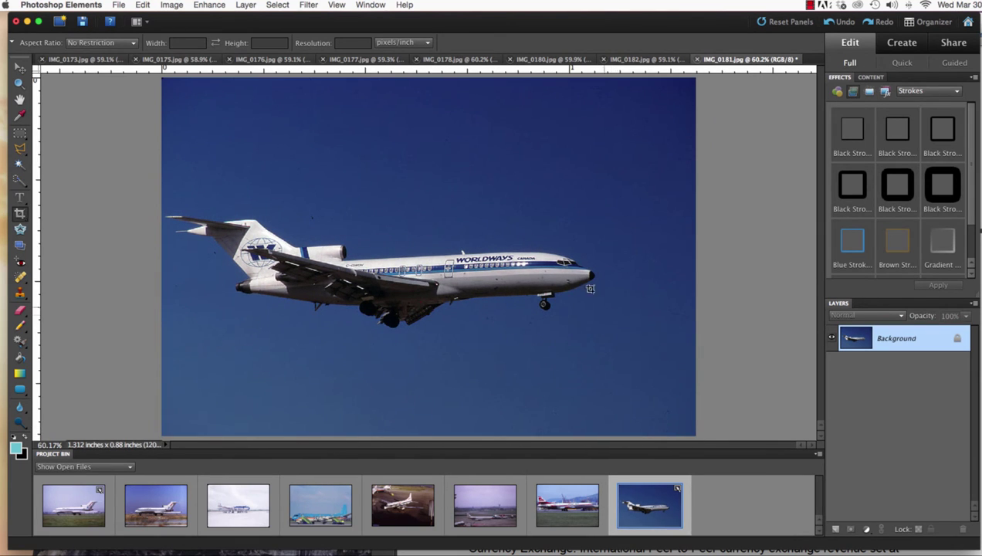
pyautogui.click(212, 8)
pyautogui.moveTo(239, 99)
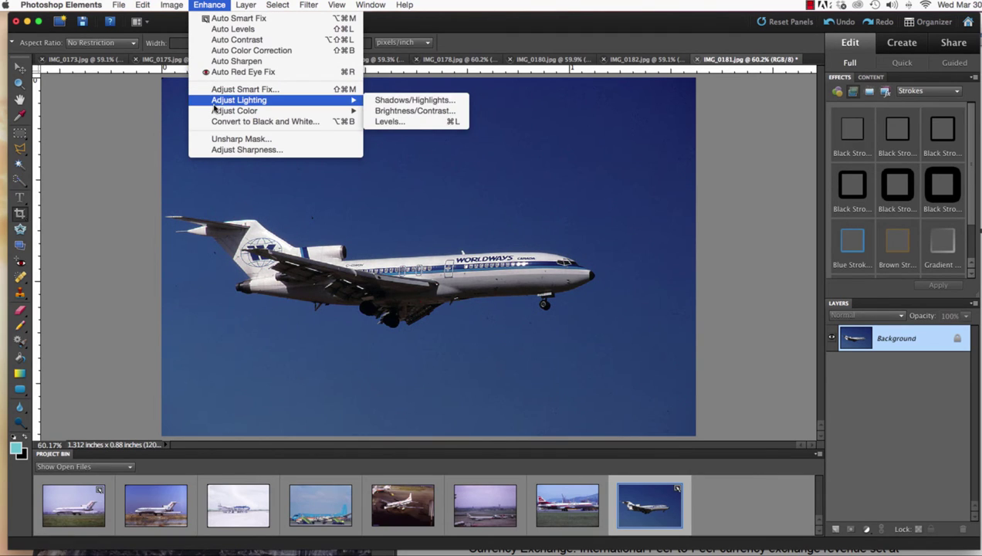
pyautogui.click(383, 111)
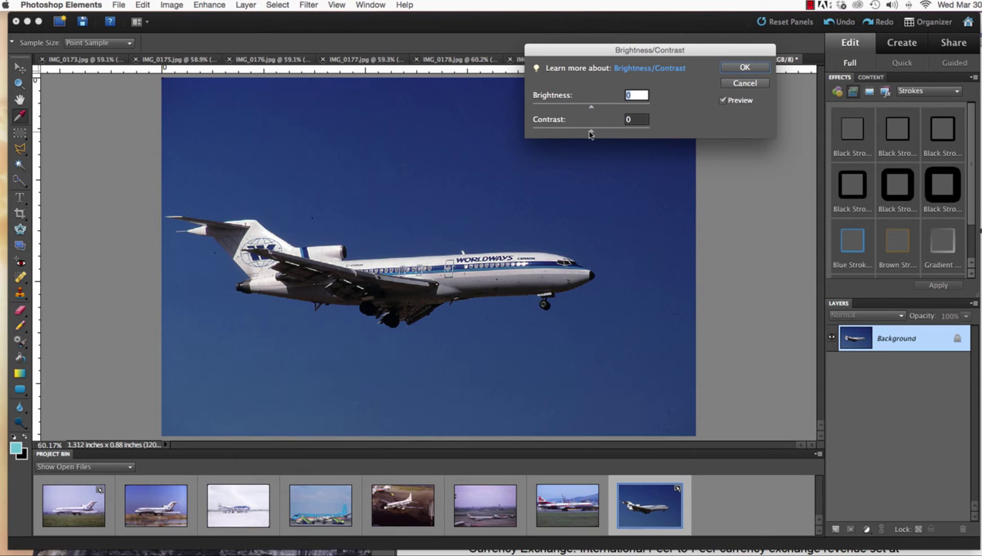
pyautogui.moveTo(591, 134); pyautogui.dragTo(539, 135)
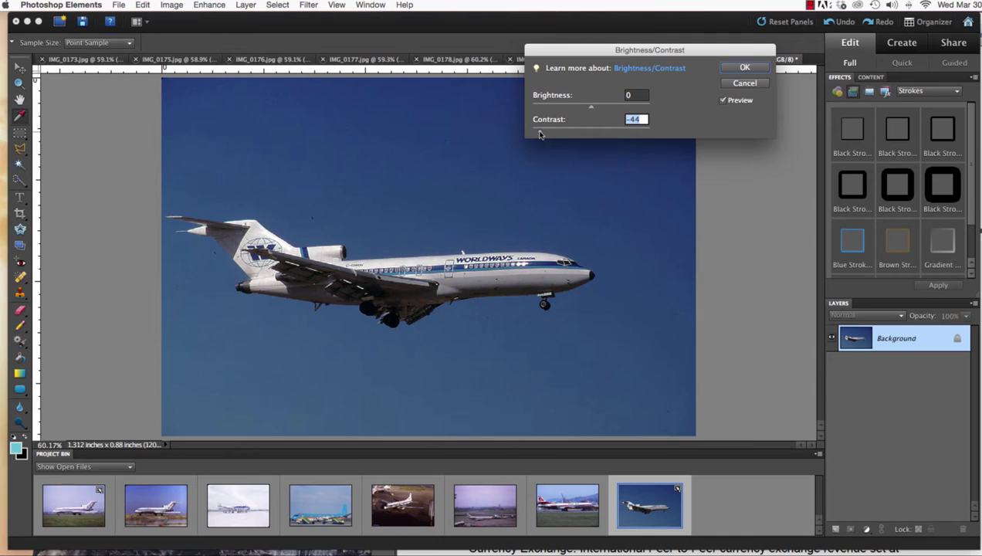
pyautogui.click(733, 71)
pyautogui.press('c')
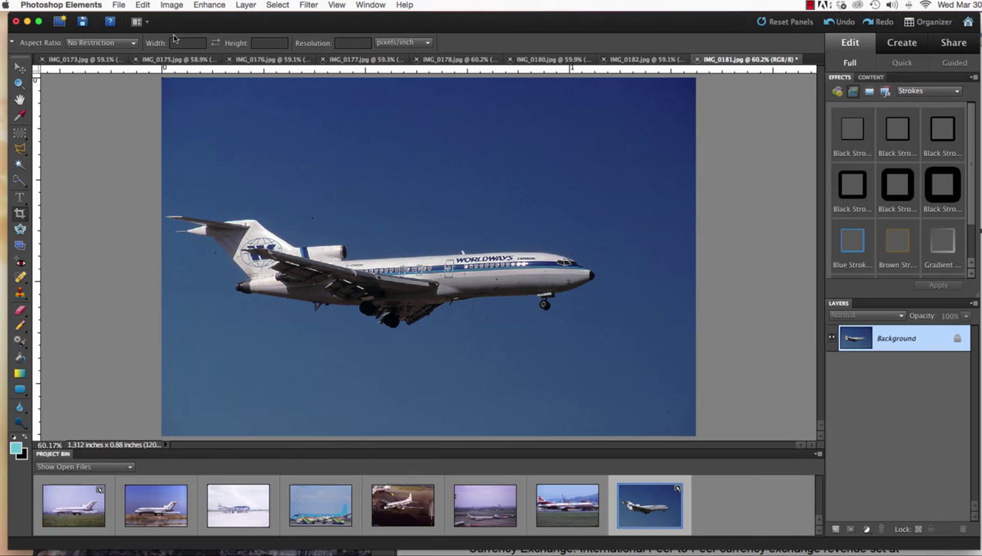
# Preview a 1500-pixel High-quality web export of IMG_0181, then cancel it
pyautogui.click(120, 6)
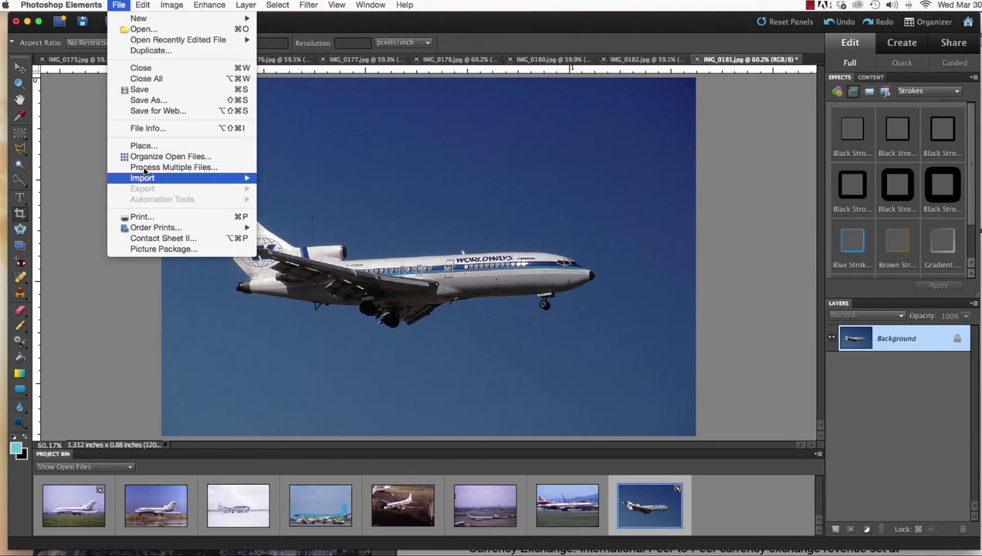
pyautogui.click(148, 112)
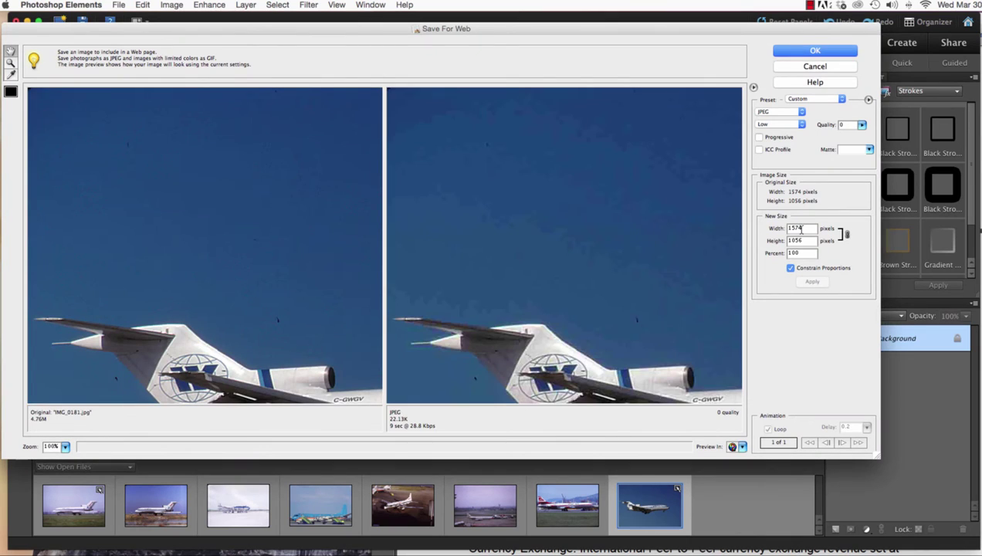
pyautogui.doubleClick(796, 228)
pyautogui.write('15')
pyautogui.click(812, 281)
pyautogui.click(780, 124)
pyautogui.click(764, 138)
pyautogui.moveTo(699, 193); pyautogui.dragTo(687, 103)
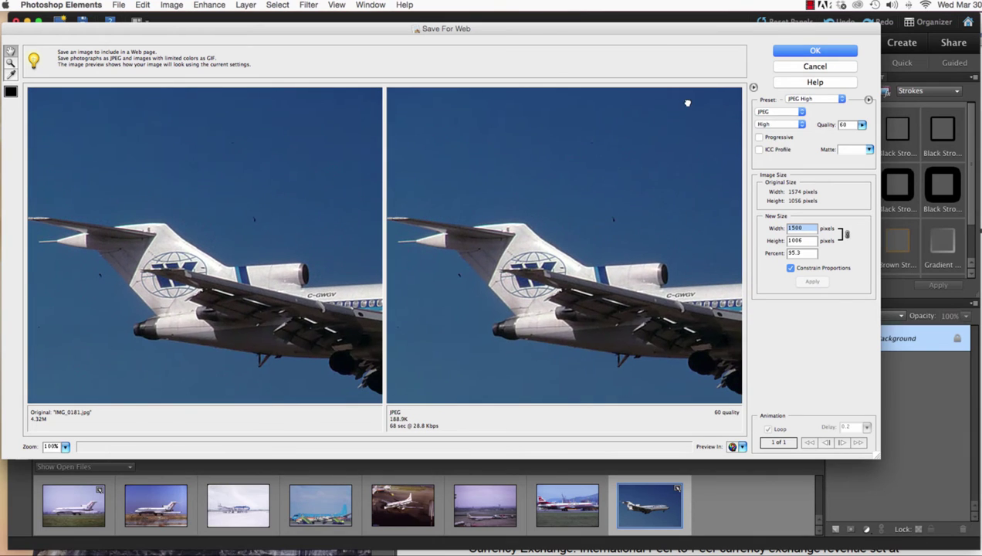
pyautogui.click(814, 66)
pyautogui.click(20, 277)
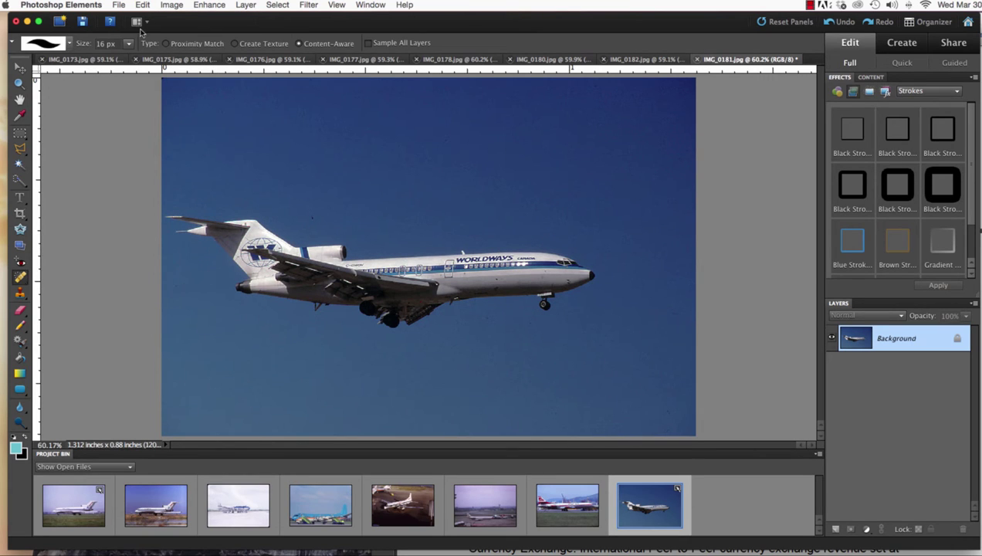
# Save IMG_0181 for web as a 1500×1006 JPEG at High quality 60
pyautogui.click(120, 6)
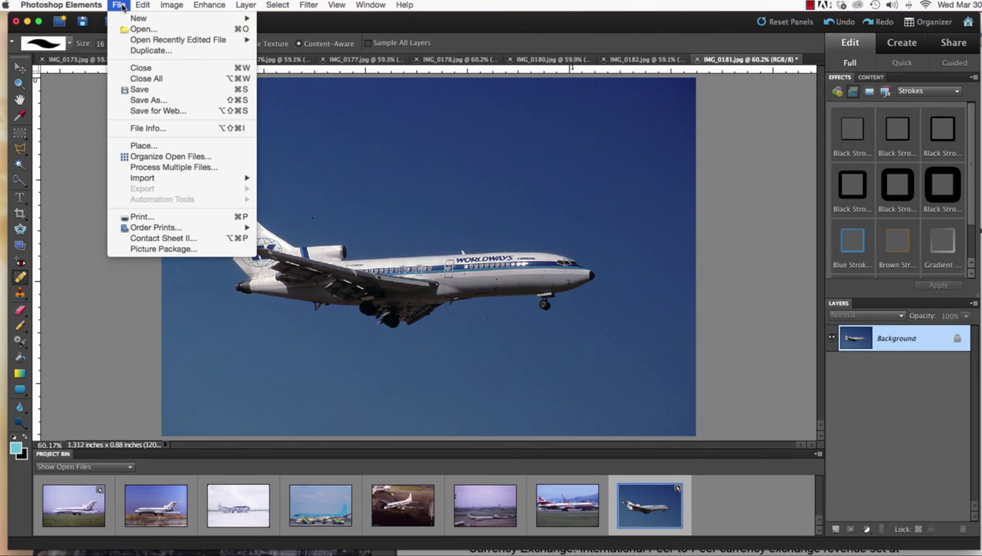
pyautogui.click(155, 111)
pyautogui.moveTo(802, 228); pyautogui.dragTo(768, 227)
pyautogui.write('1500')
pyautogui.click(811, 281)
pyautogui.click(790, 125)
pyautogui.click(791, 137)
pyautogui.moveTo(712, 157)
pyautogui.mouseDown()
pyautogui.moveTo(640, 156)
pyautogui.moveTo(475, 104)
pyautogui.mouseUp()
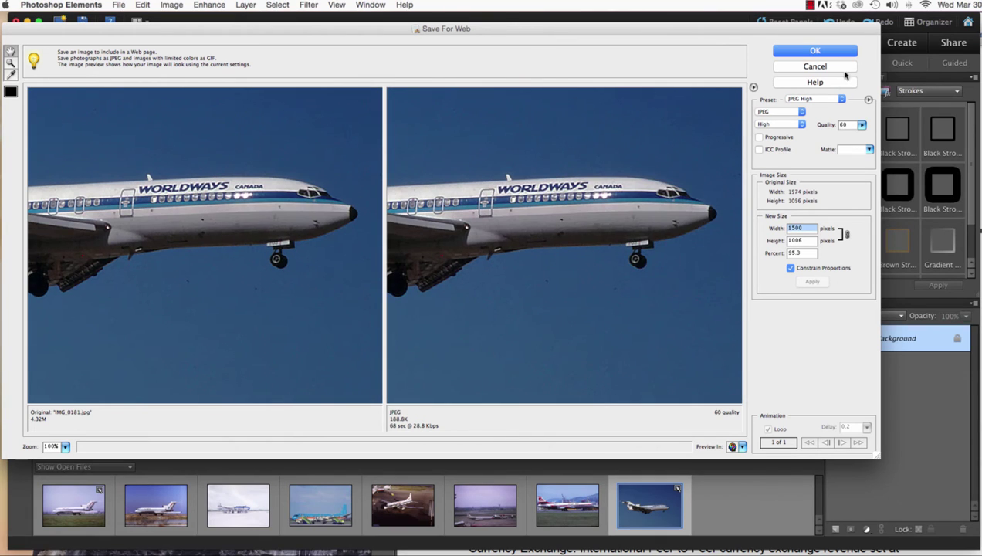
pyautogui.click(829, 54)
pyautogui.click(702, 392)
# Close IMG_0181 without saving, switch to IMG_0180, and Auto Color Correct it
pyautogui.click(696, 59)
pyautogui.click(492, 174)
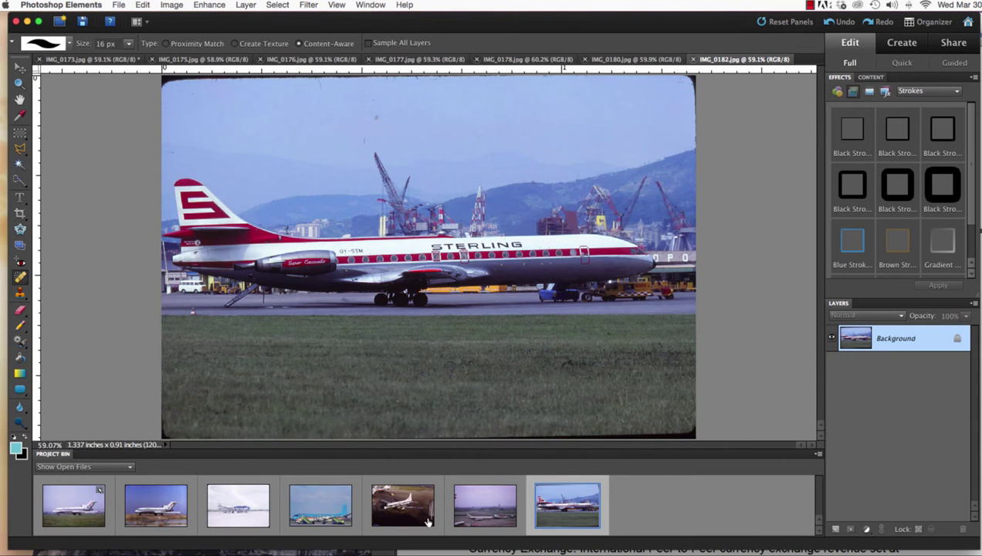
pyautogui.click(449, 509)
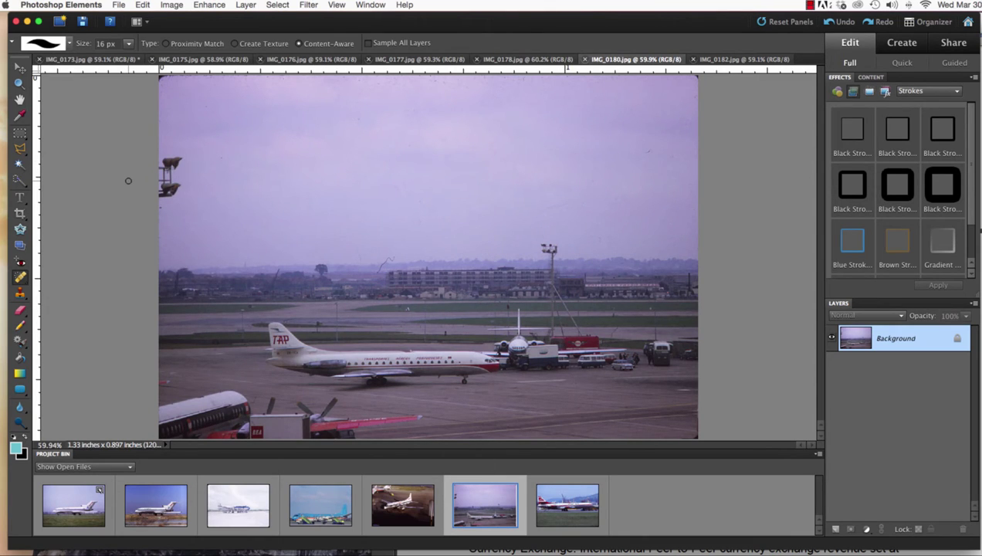
pyautogui.click(203, 11)
pyautogui.click(210, 50)
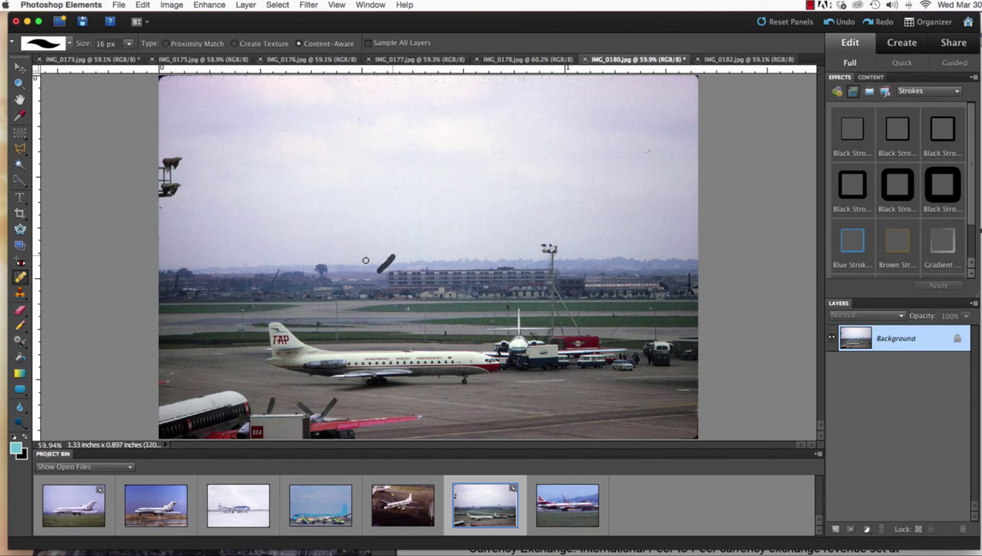
# Spot-heal two dark sky specks and paint out dust in the upper-left sky
pyautogui.click(381, 264)
pyautogui.click(386, 259)
pyautogui.moveTo(223, 158); pyautogui.dragTo(222, 172)
# Lower the TAP photo's contrast to -37 and raise brightness to 16 with Brightness/Contrast
pyautogui.click(209, 5)
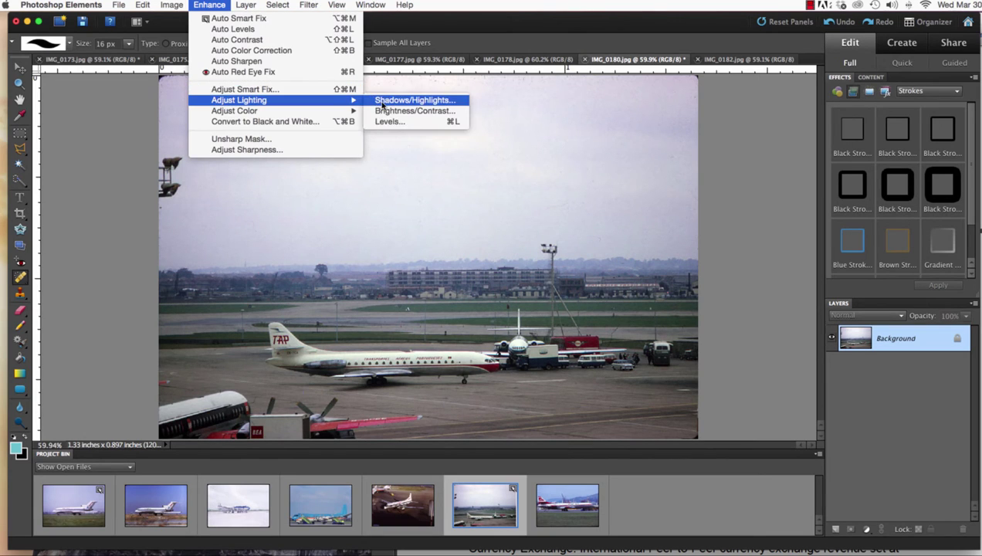
pyautogui.click(391, 118)
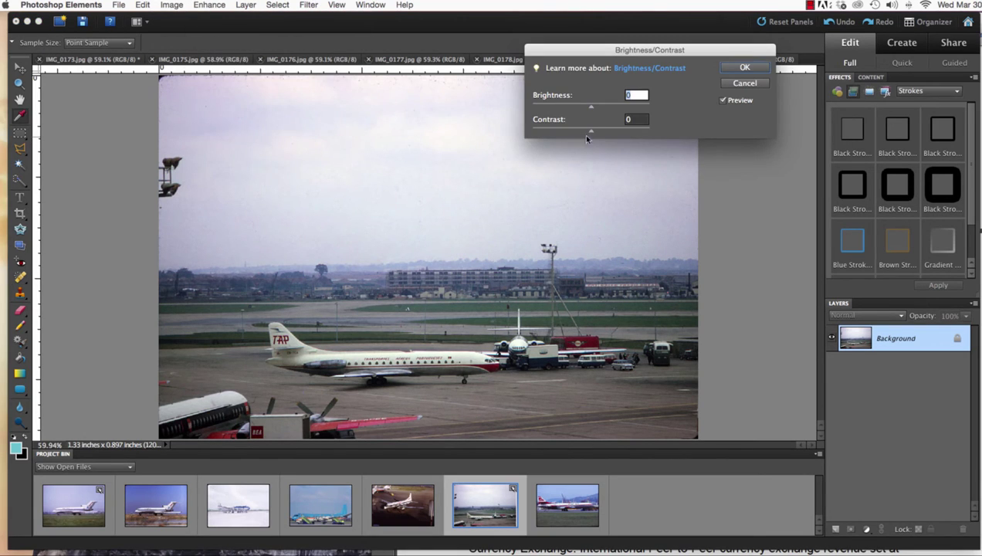
pyautogui.moveTo(591, 132); pyautogui.dragTo(548, 132)
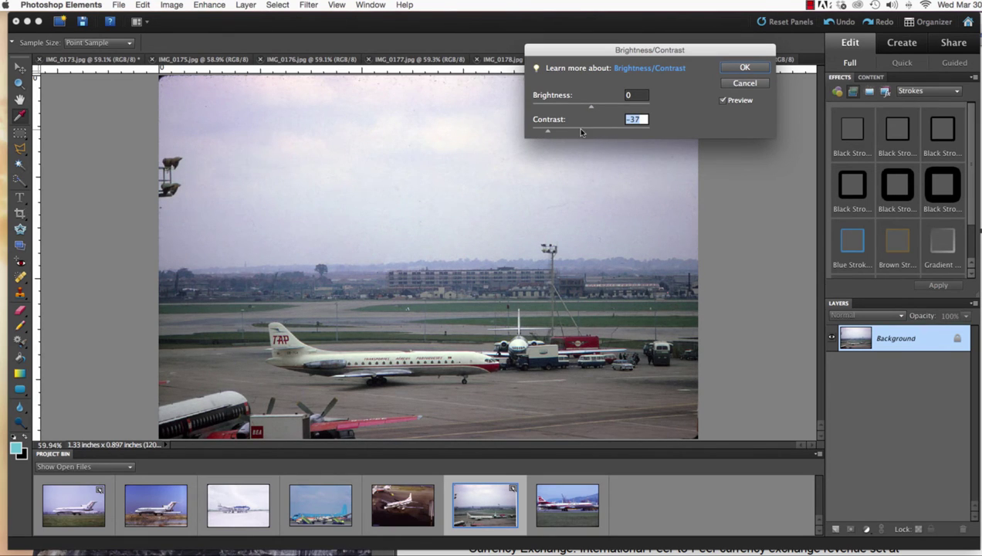
pyautogui.moveTo(591, 106); pyautogui.dragTo(596, 108)
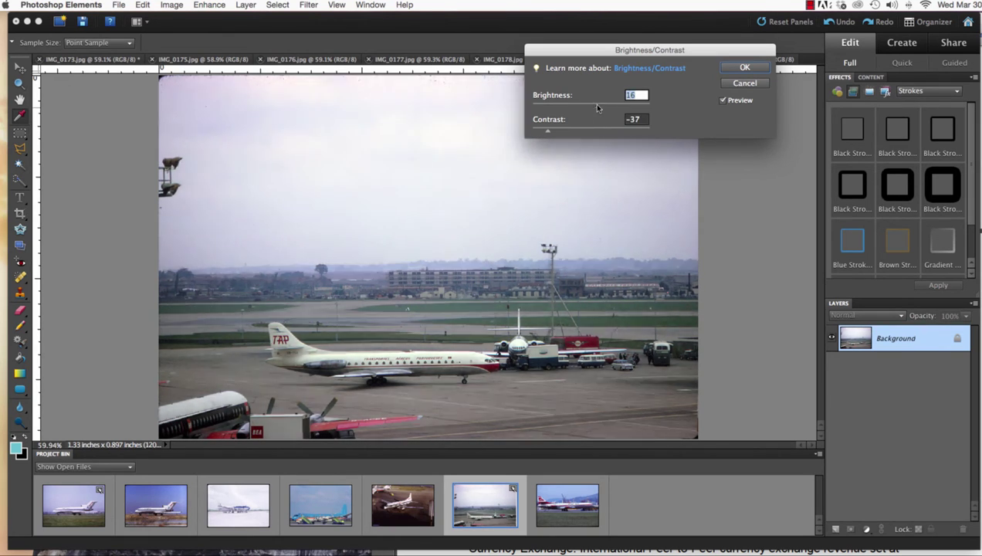
pyautogui.click(744, 67)
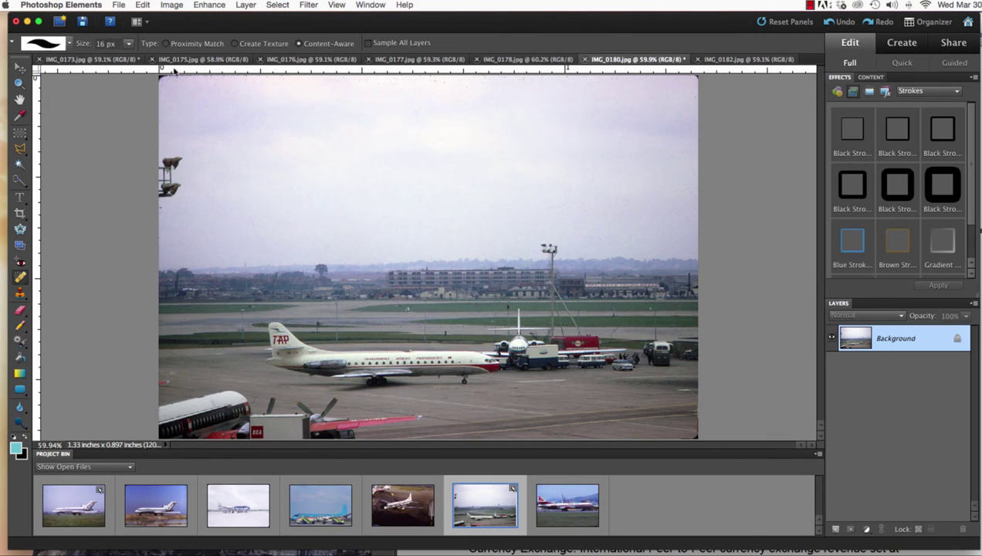
# Lighten the shadows by 25% with Shadows/Highlights
pyautogui.click(194, 6)
pyautogui.moveTo(240, 101)
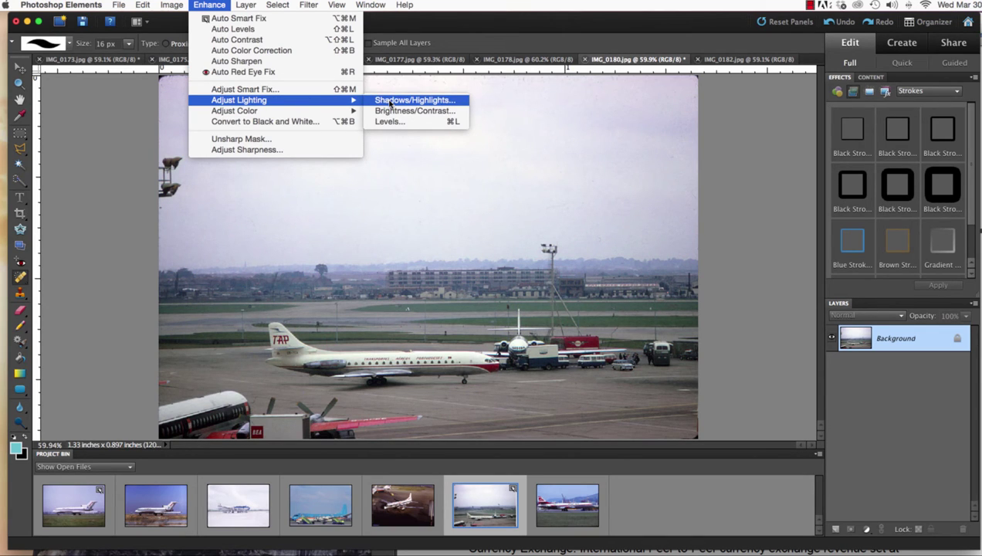
pyautogui.click(391, 101)
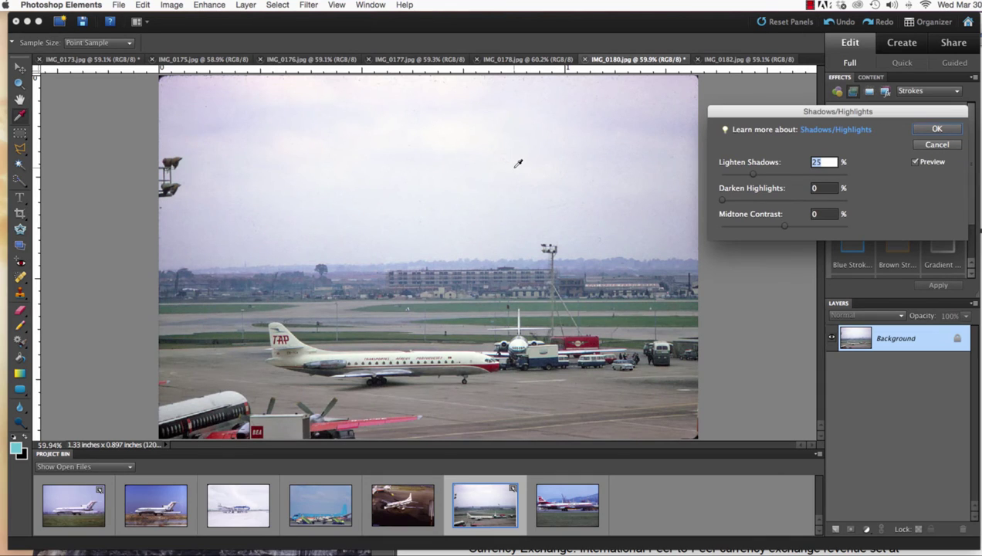
pyautogui.click(938, 129)
# Confirm the shadow adjustment and crop the TAP photo just inside its dark slide borders
pyautogui.press('j')
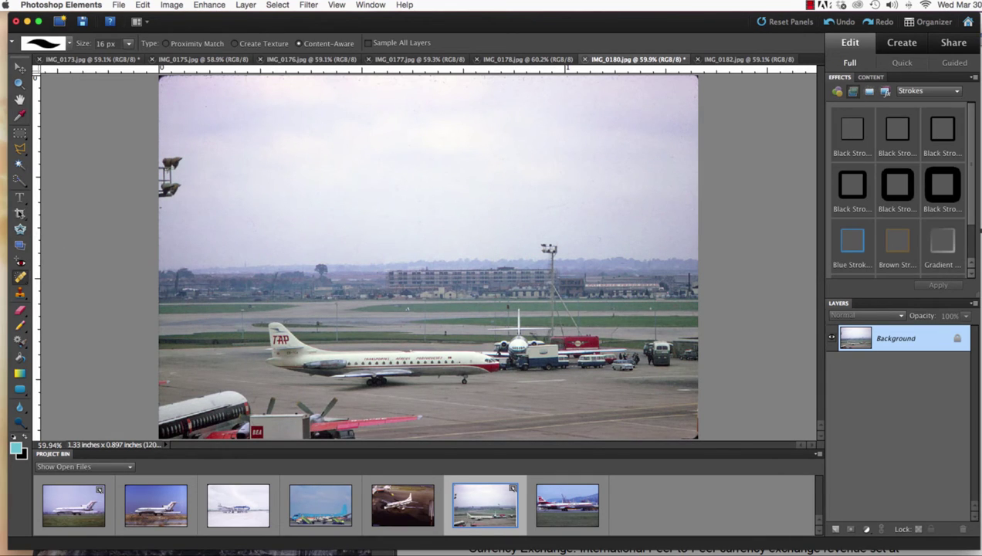
pyautogui.click(20, 213)
pyautogui.moveTo(164, 81)
pyautogui.mouseDown()
pyautogui.moveTo(452, 344)
pyautogui.moveTo(689, 433)
pyautogui.mouseUp()
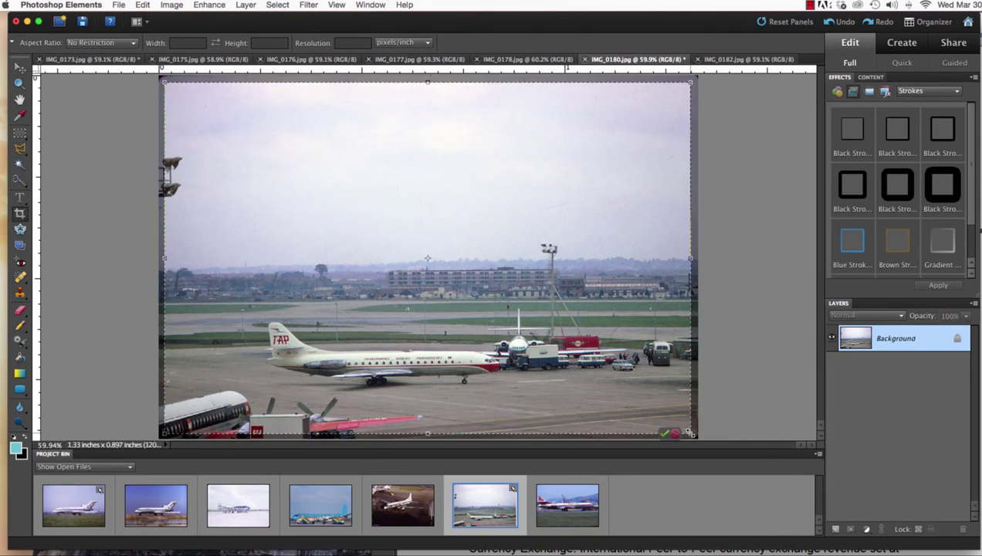
pyautogui.click(689, 437)
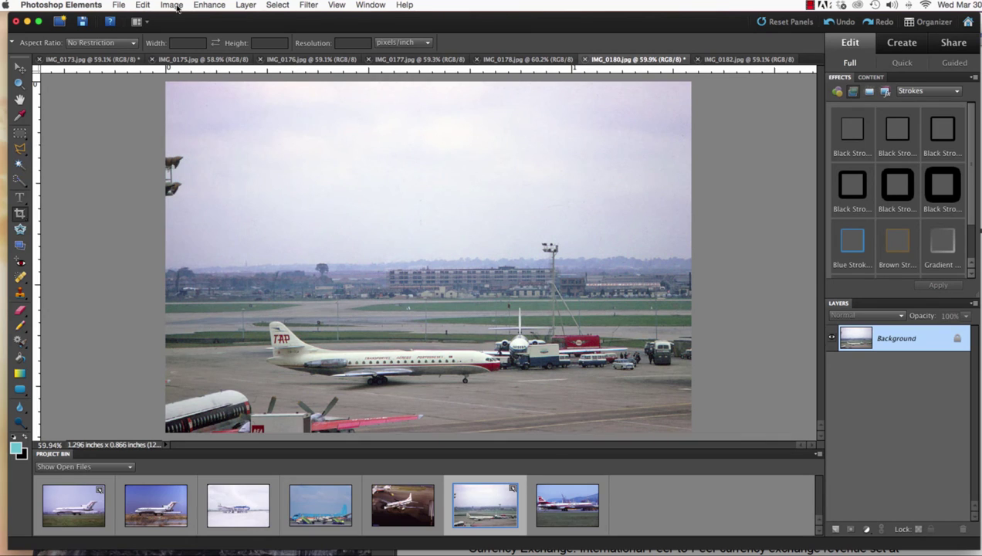
# Apply Auto Sharpen to the cropped TAP photo
pyautogui.click(208, 5)
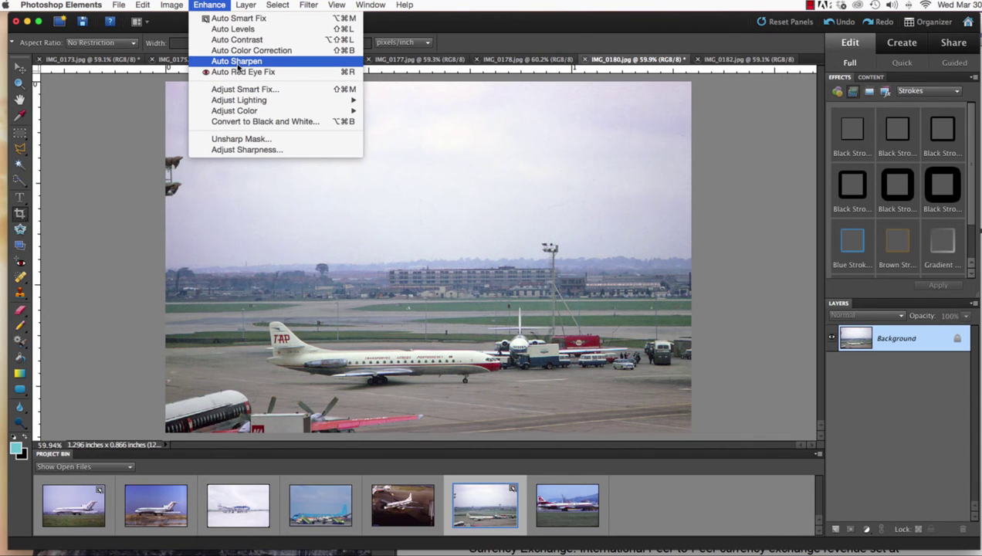
pyautogui.click(238, 64)
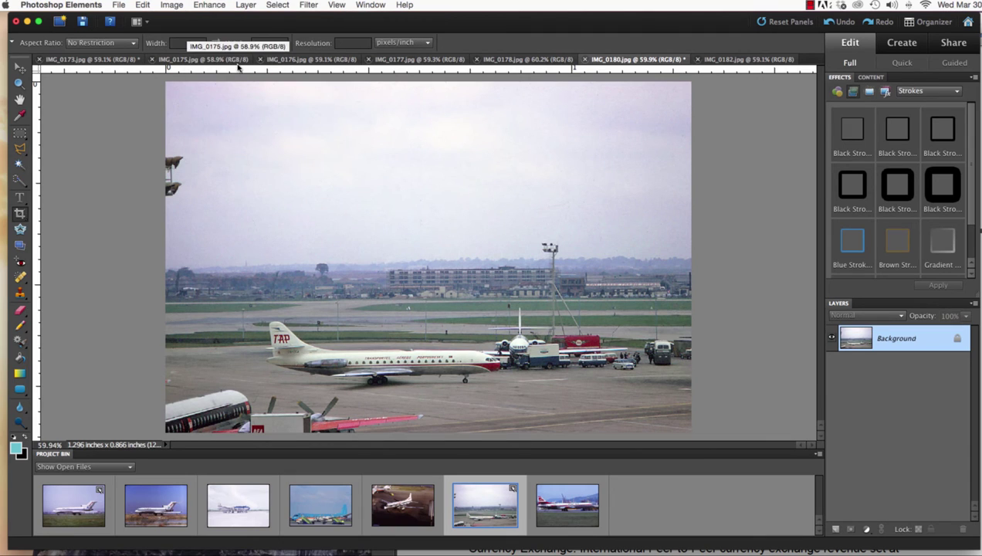
pyautogui.click(116, 5)
# Save IMG_0180 for web as a 1500×1002 High-quality (60) JPEG
pyautogui.click(166, 110)
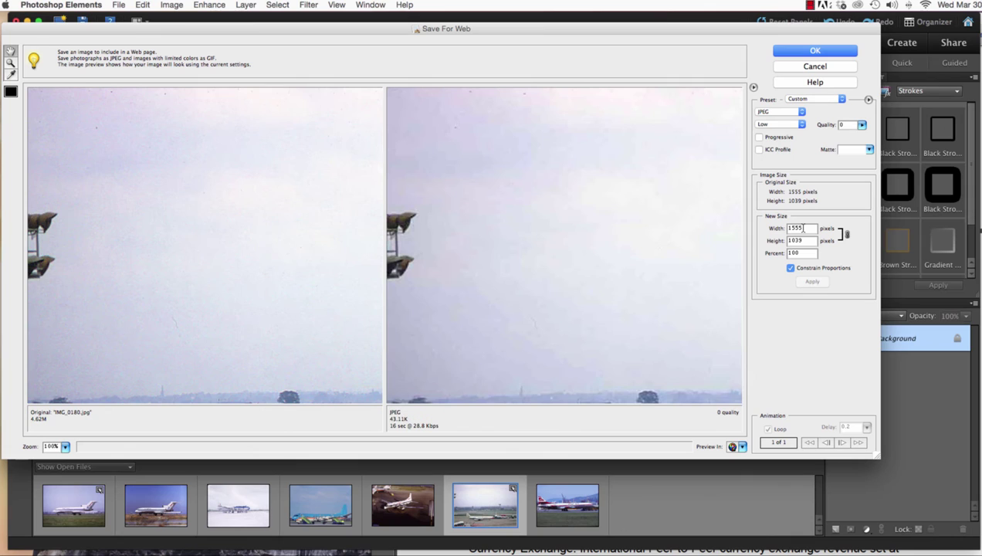
pyautogui.moveTo(803, 228); pyautogui.dragTo(748, 228)
pyautogui.write('1500')
pyautogui.click(812, 282)
pyautogui.click(791, 124)
pyautogui.click(790, 138)
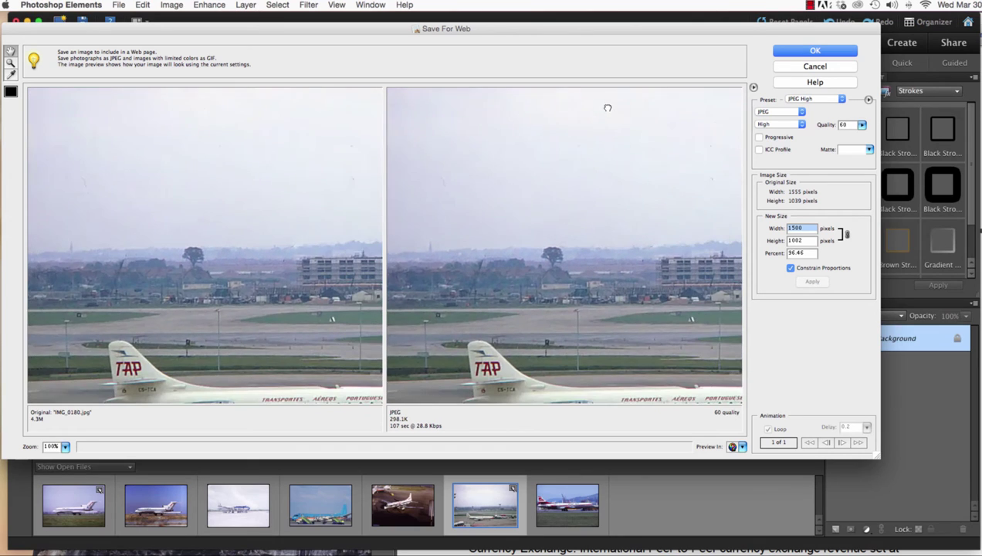
pyautogui.click(824, 50)
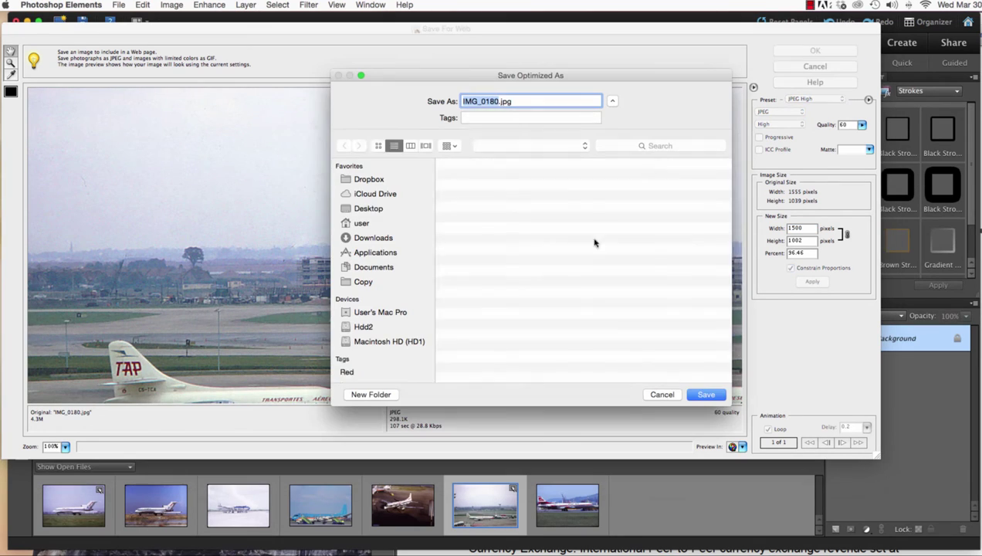
pyautogui.click(696, 392)
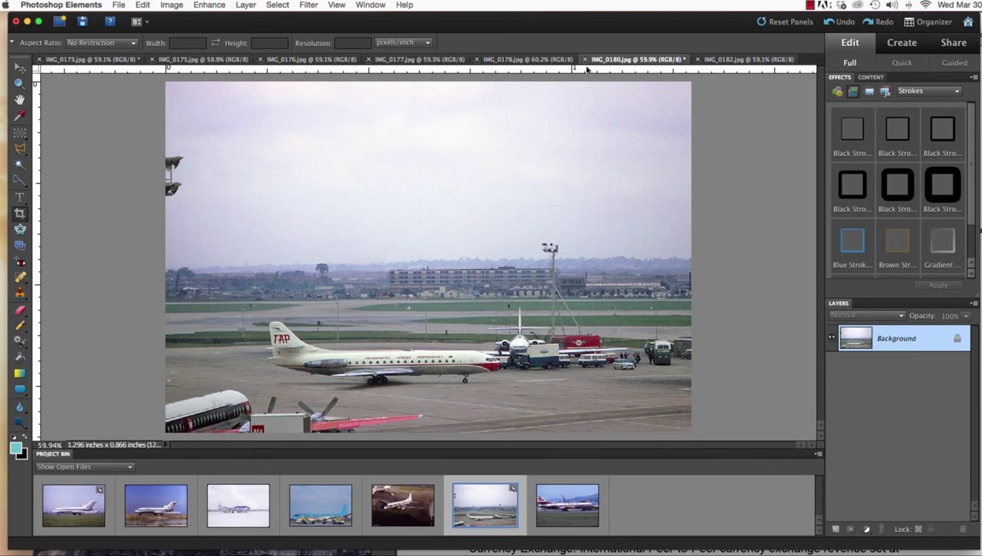
# Close IMG_0180 without saving and bring up IMG_0178
pyautogui.click(586, 61)
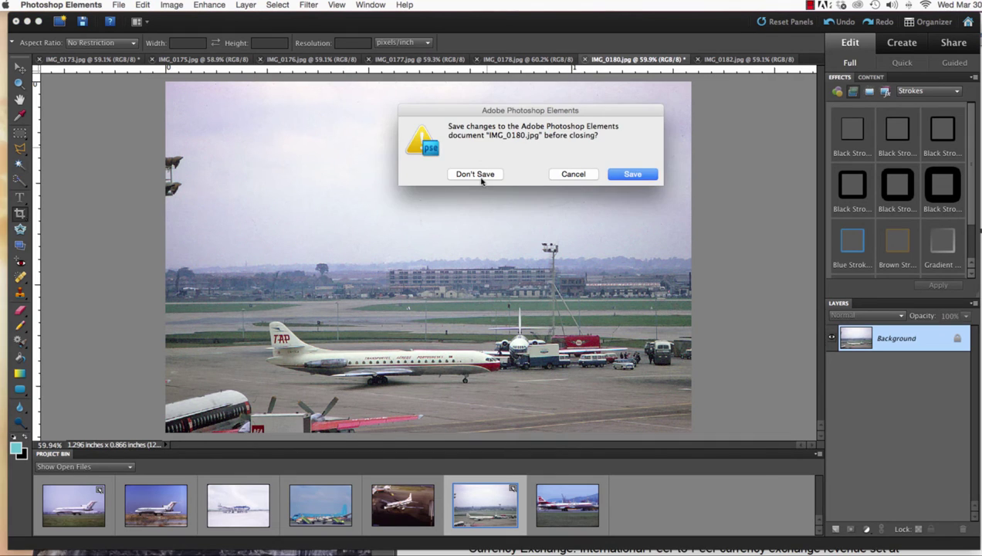
pyautogui.click(475, 174)
pyautogui.click(403, 513)
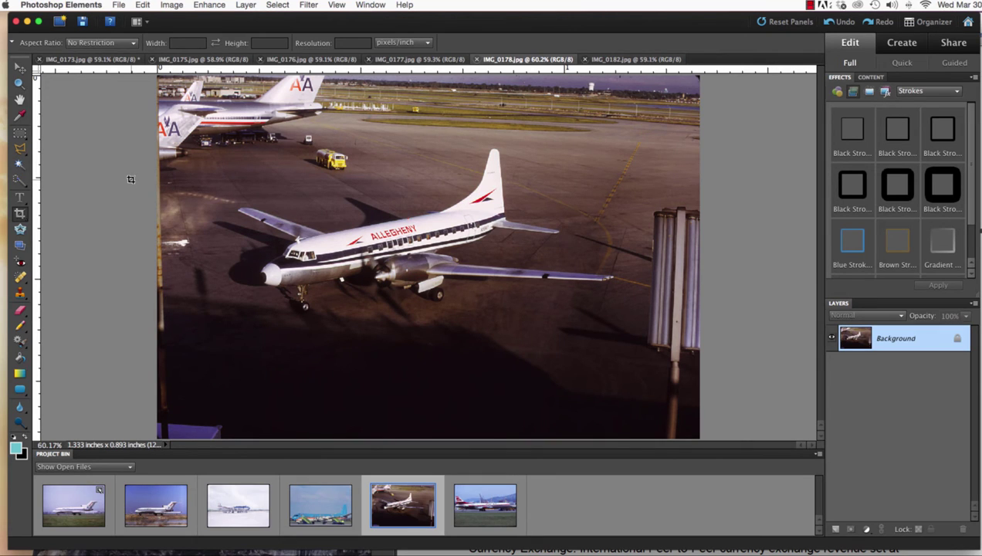
# Apply Auto Color Correction to IMG_0178, then lighten its shadows 25% with Shadows/Highlights
pyautogui.click(215, 6)
pyautogui.click(222, 51)
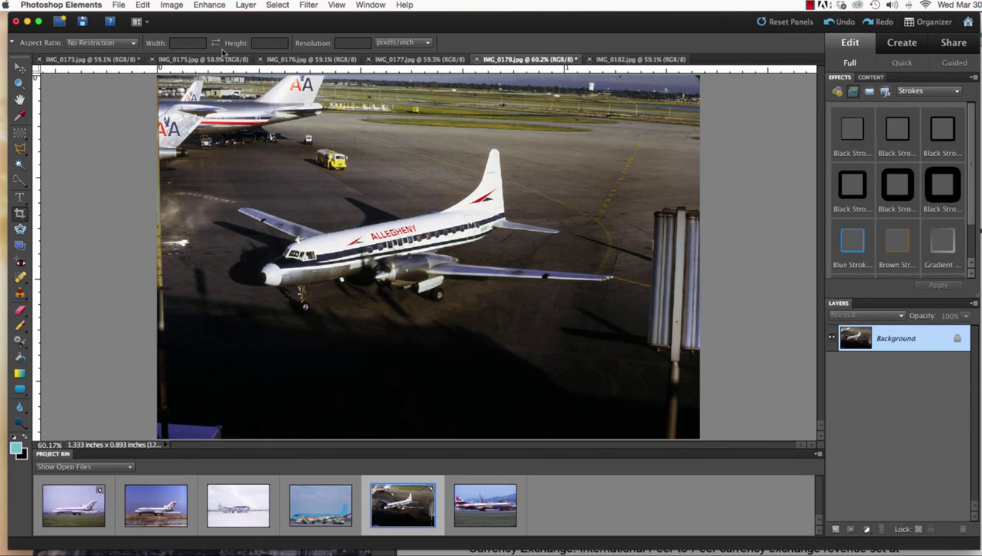
pyautogui.click(214, 7)
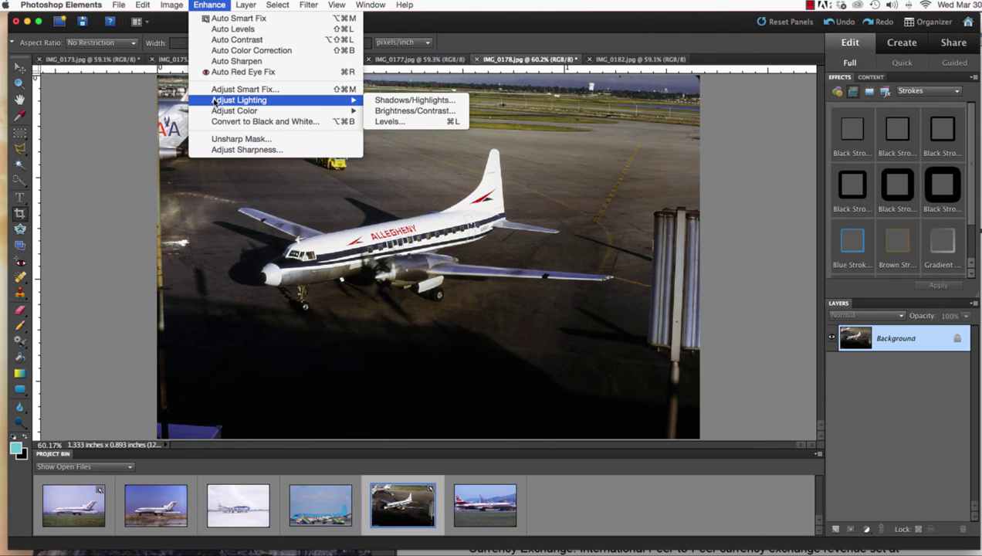
pyautogui.click(385, 103)
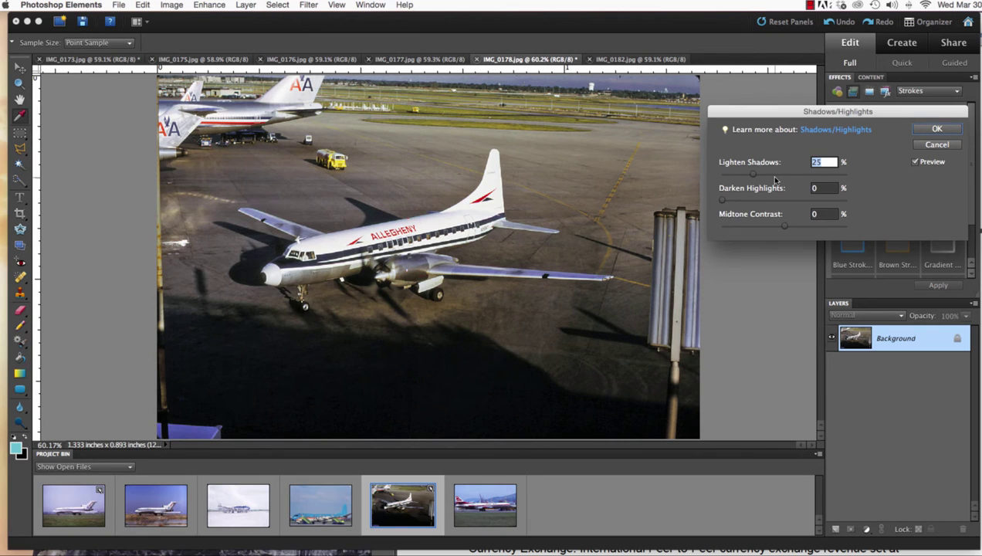
pyautogui.click(935, 131)
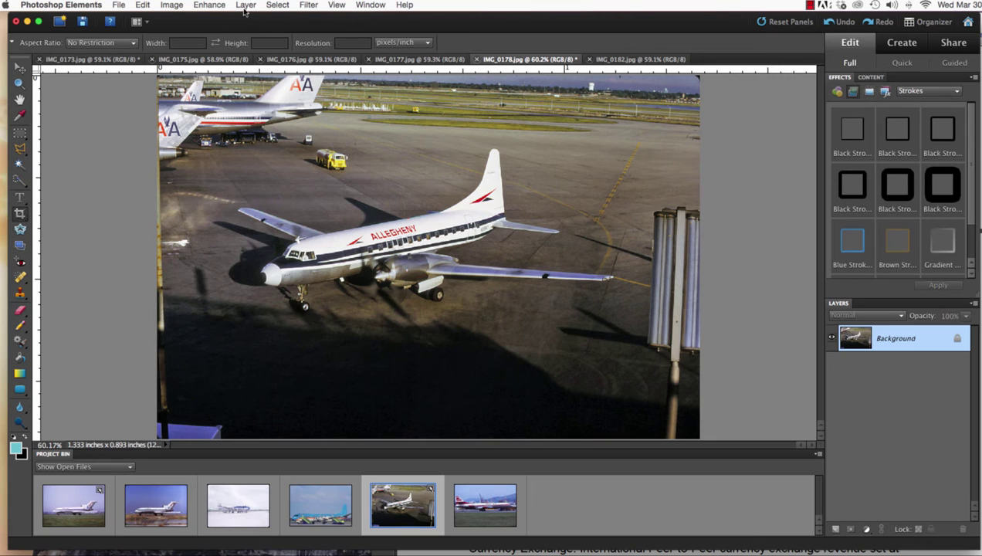
# Lower the Allegheny photo's contrast to -50 with Brightness/Contrast
pyautogui.click(209, 4)
pyautogui.moveTo(239, 99)
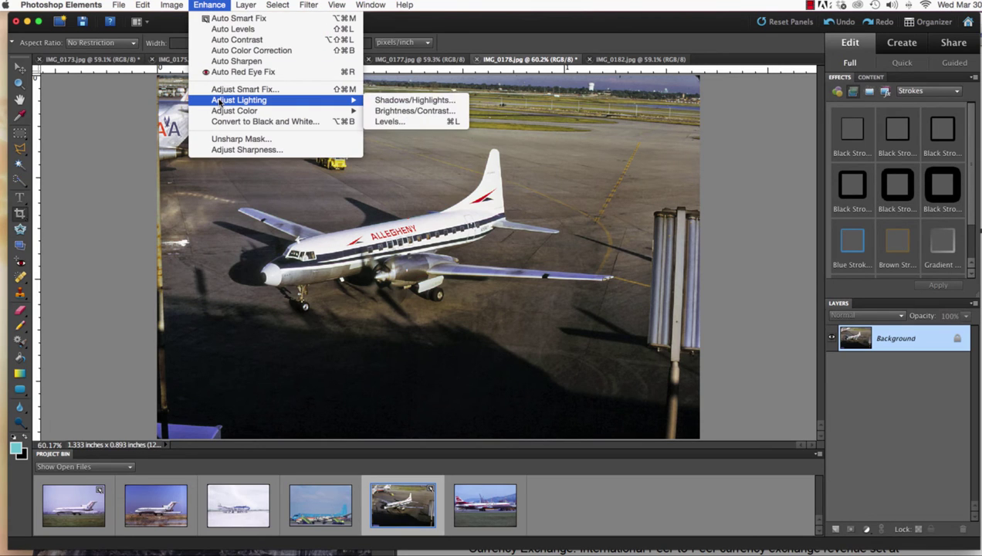
pyautogui.click(404, 112)
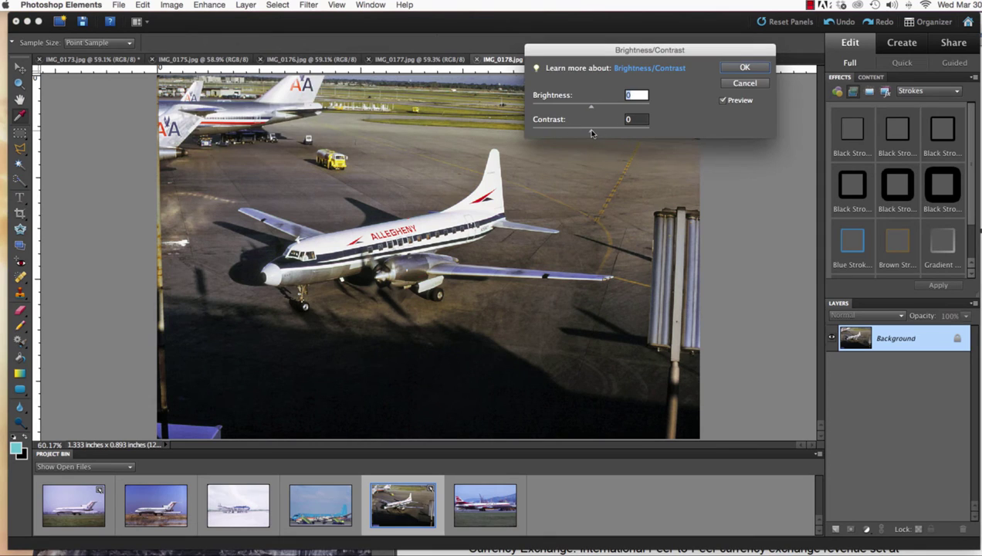
pyautogui.moveTo(591, 132); pyautogui.dragTo(472, 128)
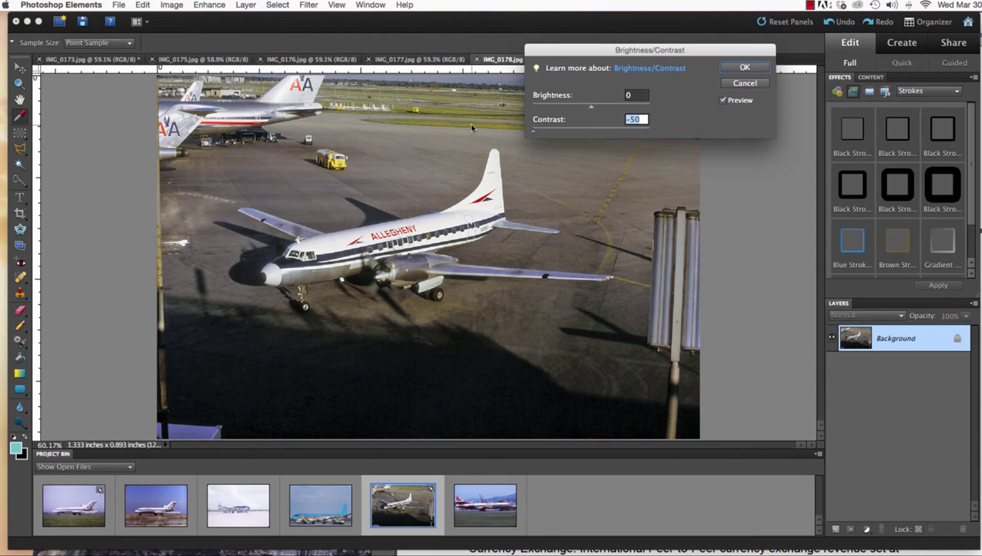
pyautogui.click(737, 70)
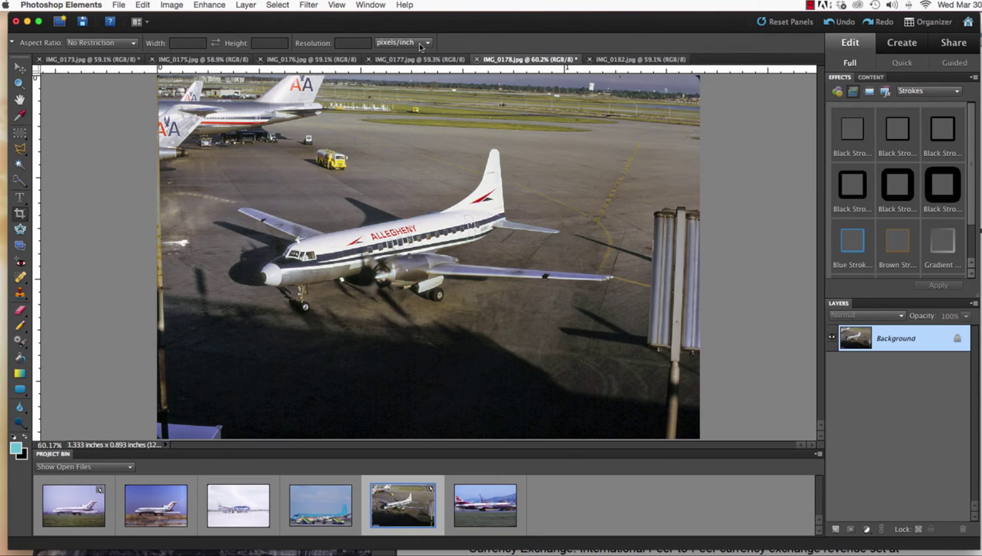
# Redo Brightness/Contrast, settling the contrast at about -42
pyautogui.click(205, 7)
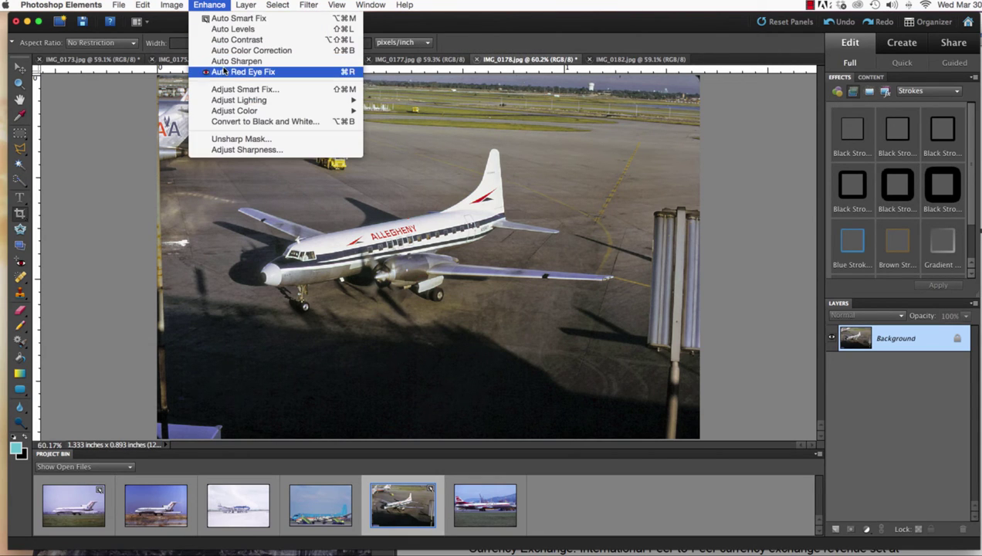
pyautogui.moveTo(240, 100)
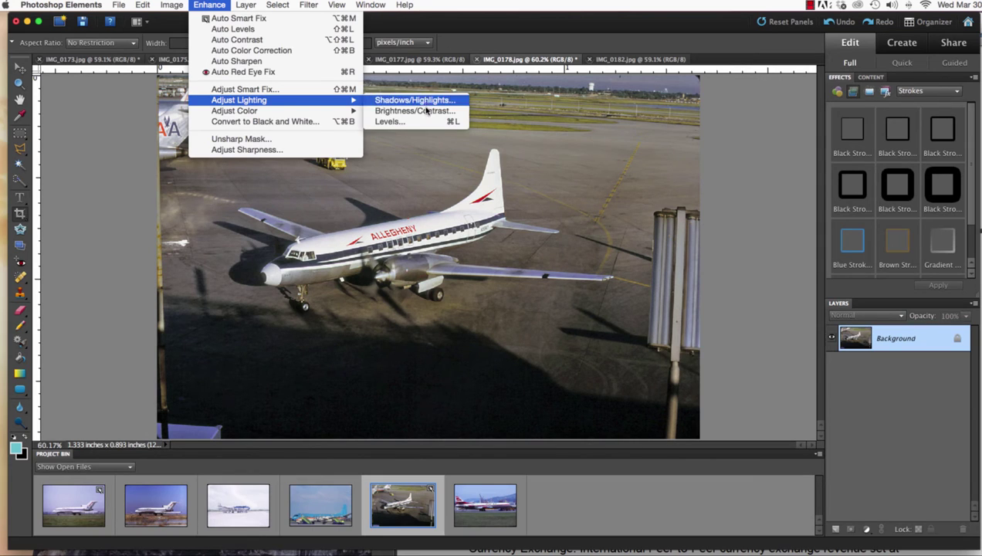
pyautogui.click(414, 110)
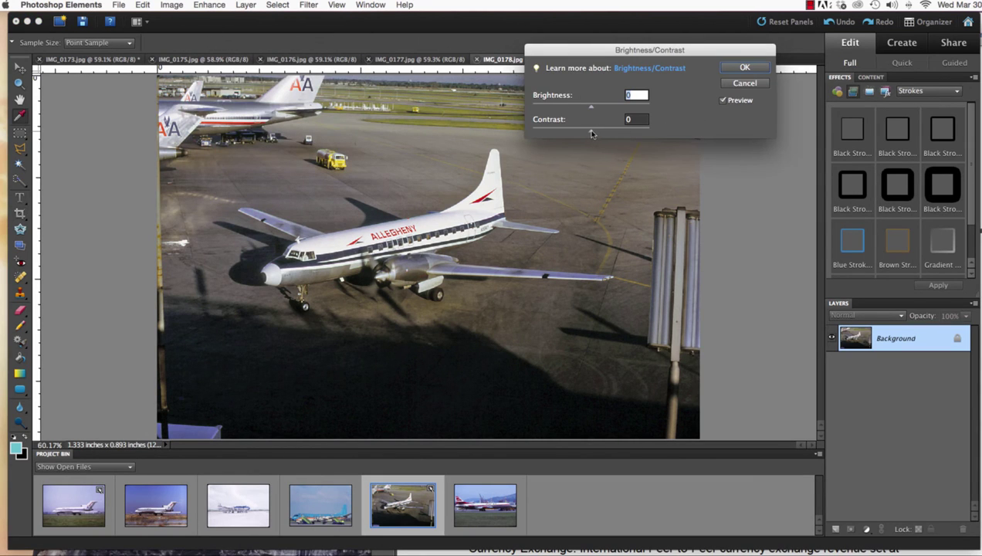
pyautogui.moveTo(591, 132); pyautogui.dragTo(561, 132)
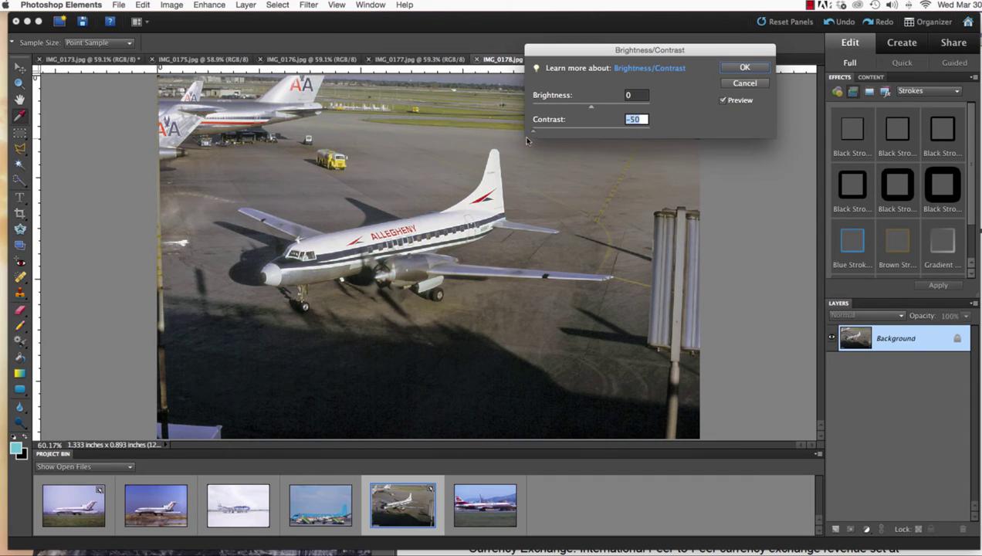
pyautogui.moveTo(532, 132); pyautogui.dragTo(542, 133)
pyautogui.click(741, 70)
pyautogui.click(741, 69)
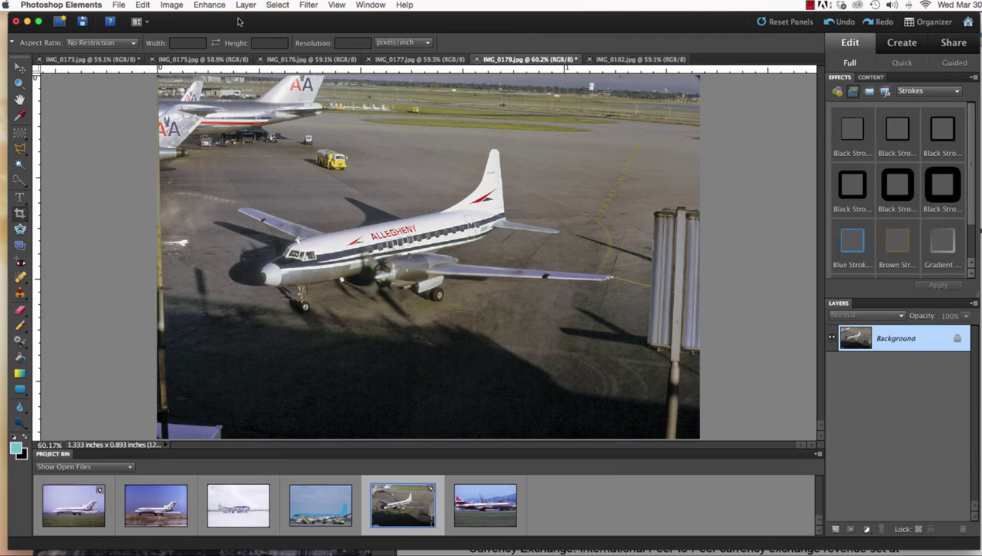
# Auto Sharpen the Allegheny photo and crop it slightly at its edges
pyautogui.click(209, 5)
pyautogui.click(217, 60)
pyautogui.click(21, 213)
pyautogui.moveTo(159, 74); pyautogui.dragTo(695, 432)
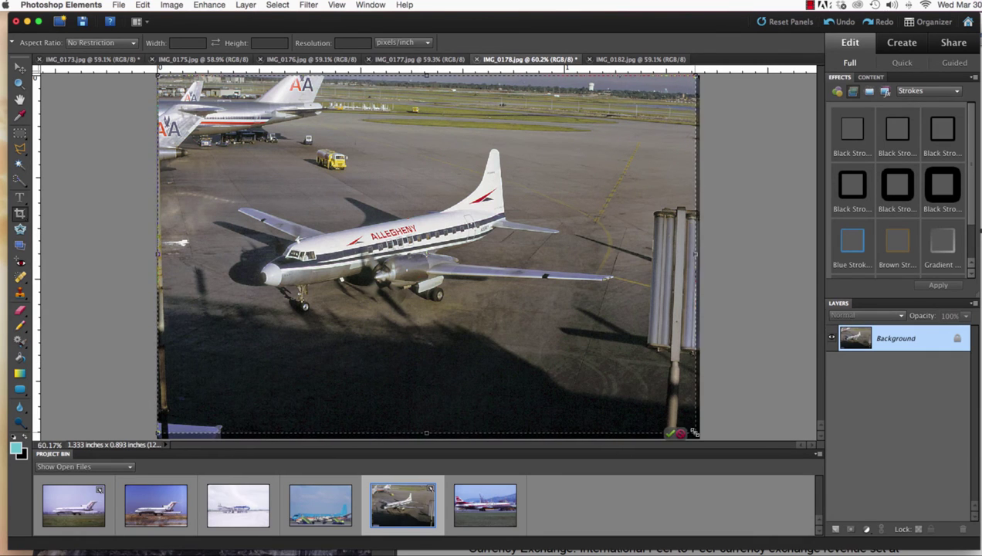
pyautogui.press('Return')
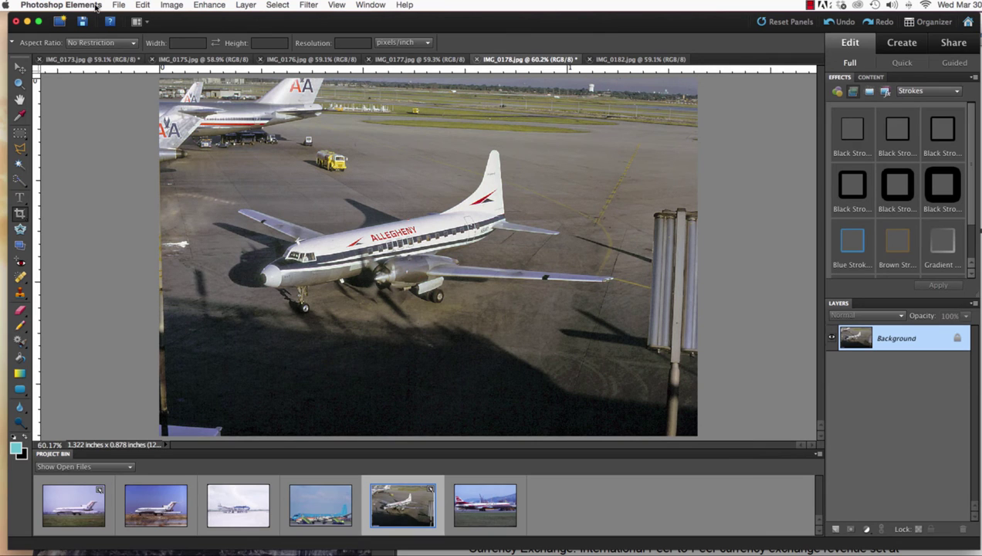
pyautogui.click(118, 6)
pyautogui.click(159, 112)
# Export IMG_0178 as a 1500×997 High-quality JPEG, then close it without saving
pyautogui.moveTo(804, 228); pyautogui.dragTo(771, 228)
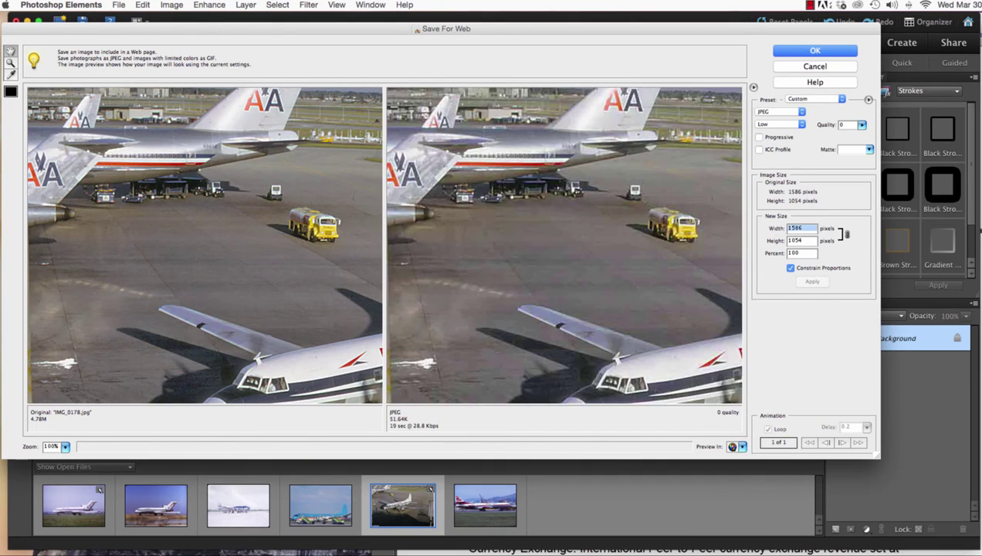
pyautogui.write('1500')
pyautogui.click(811, 281)
pyautogui.click(779, 125)
pyautogui.click(775, 139)
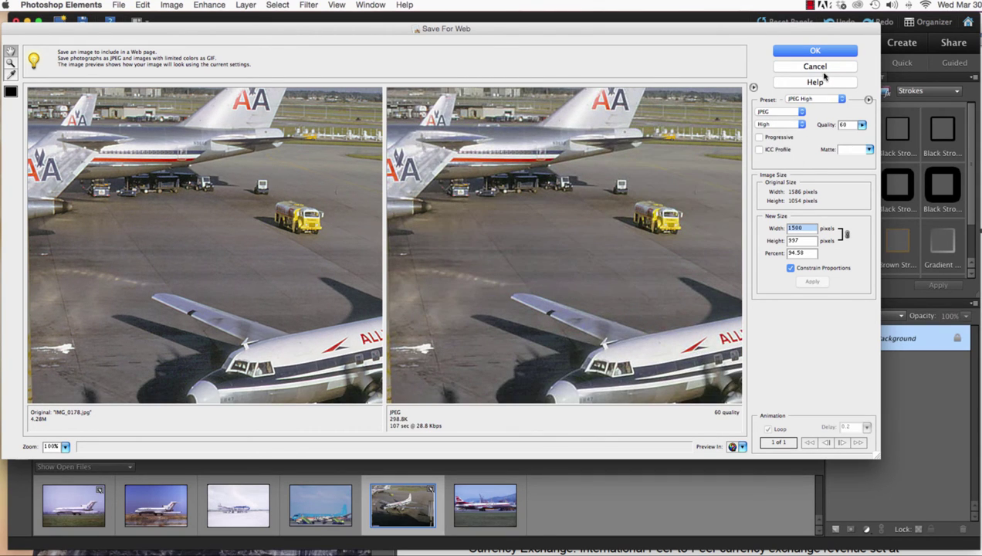
pyautogui.click(815, 51)
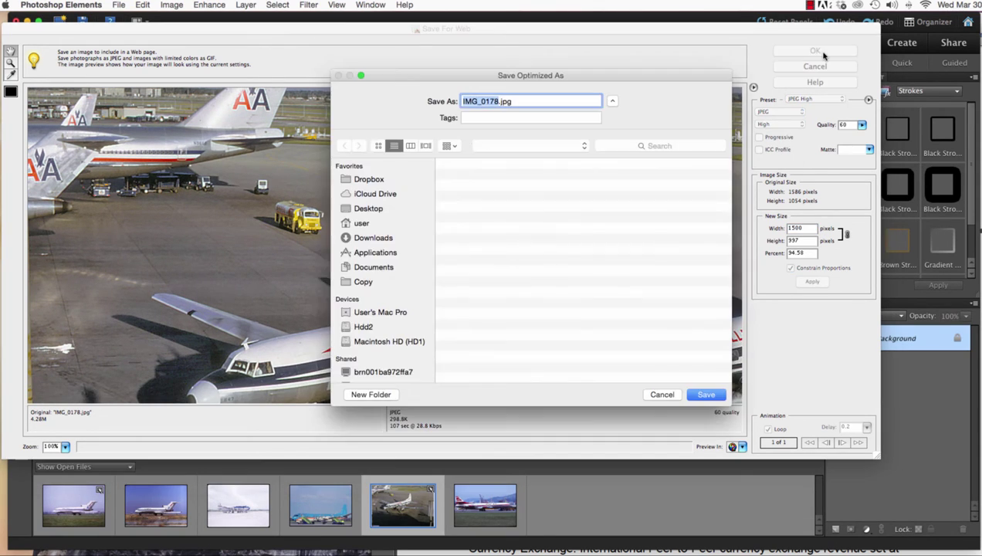
pyautogui.click(707, 394)
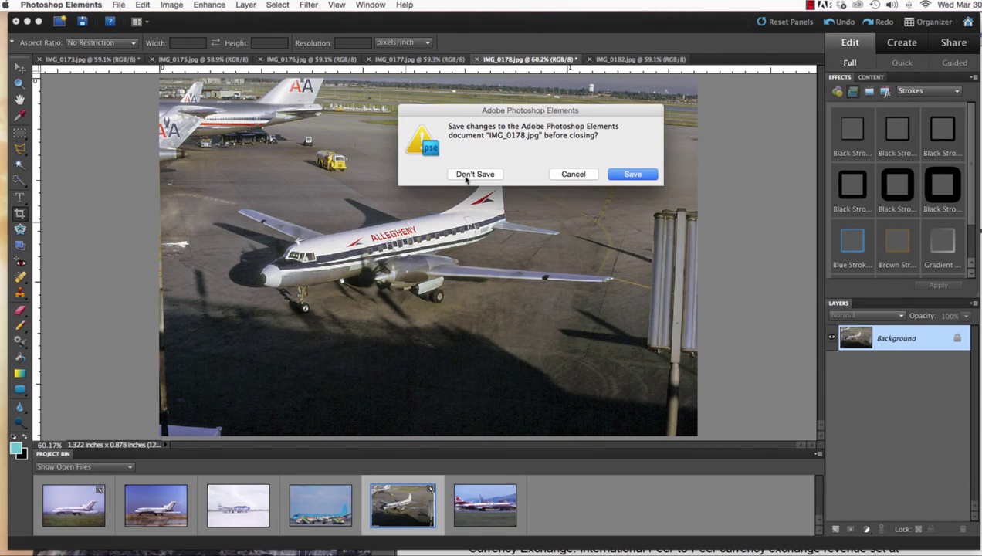
pyautogui.click(467, 171)
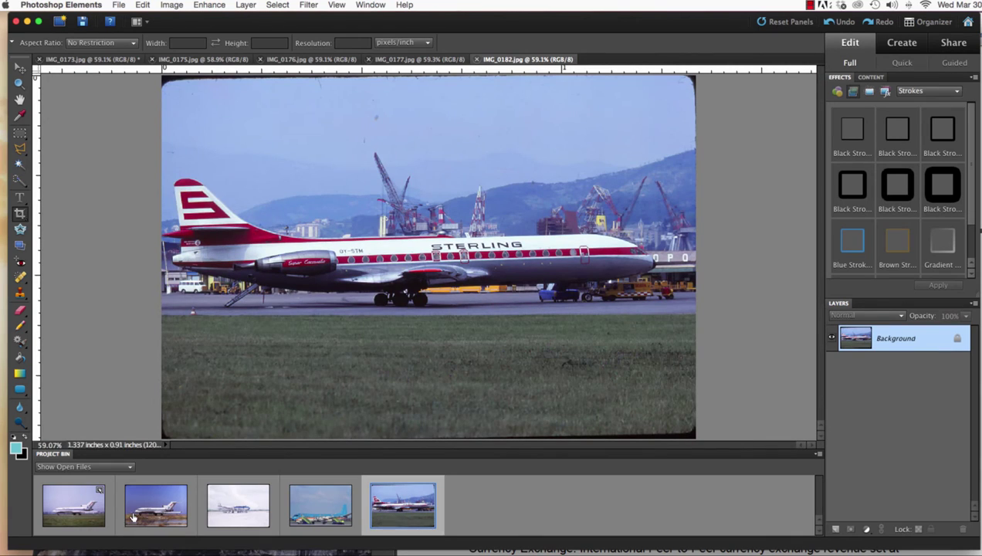
# Switch to IMG_0175, apply Auto Color Correction and lighten shadows with Shadows/Highlights
pyautogui.click(133, 517)
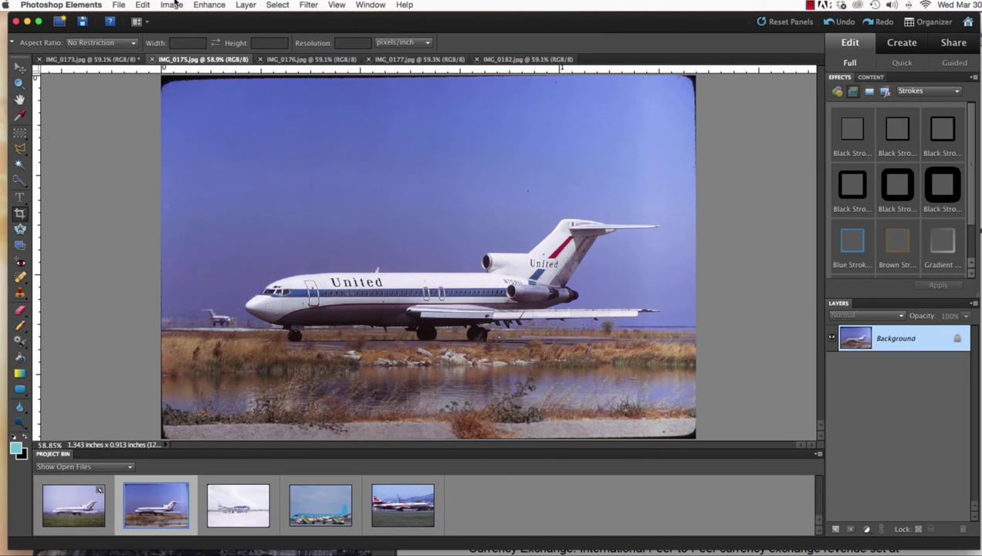
pyautogui.click(216, 7)
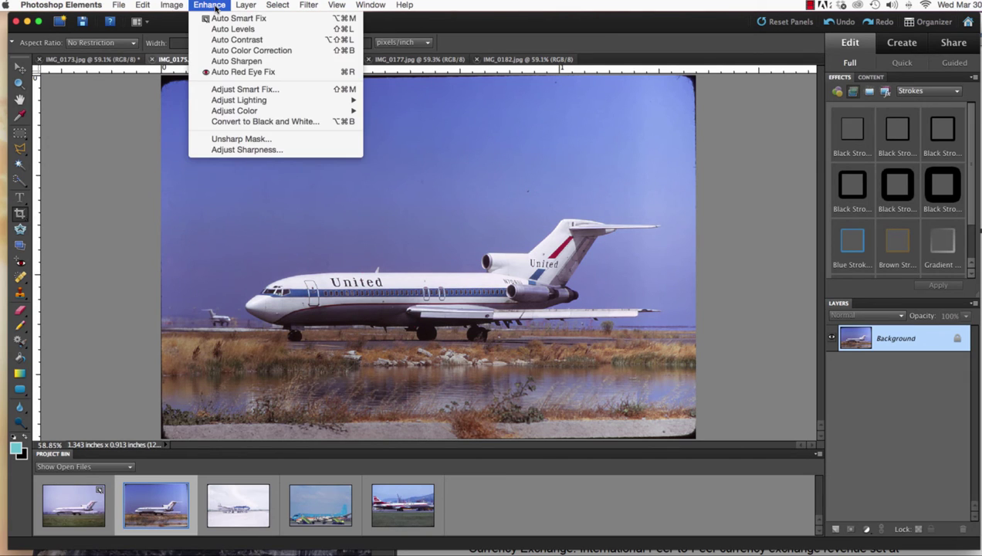
pyautogui.click(219, 50)
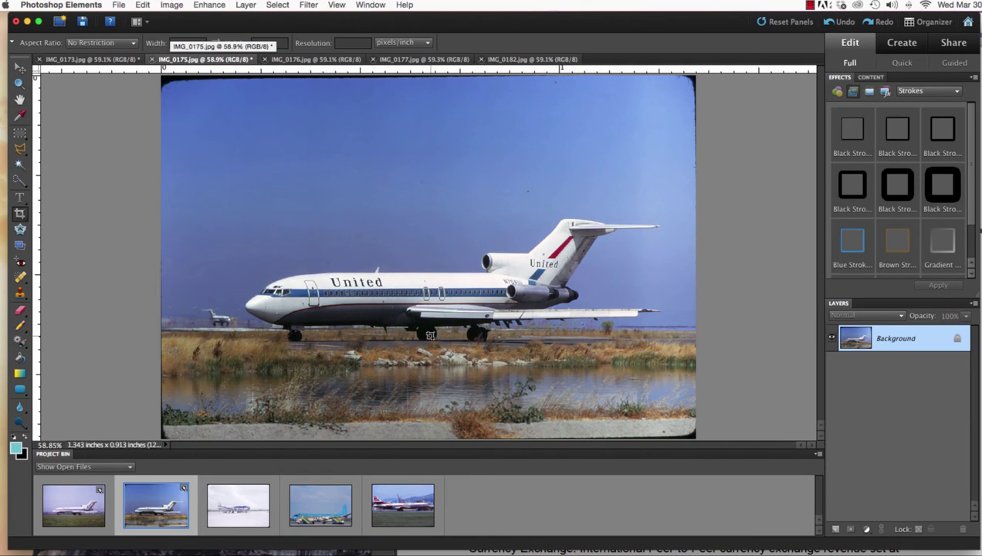
pyautogui.click(211, 5)
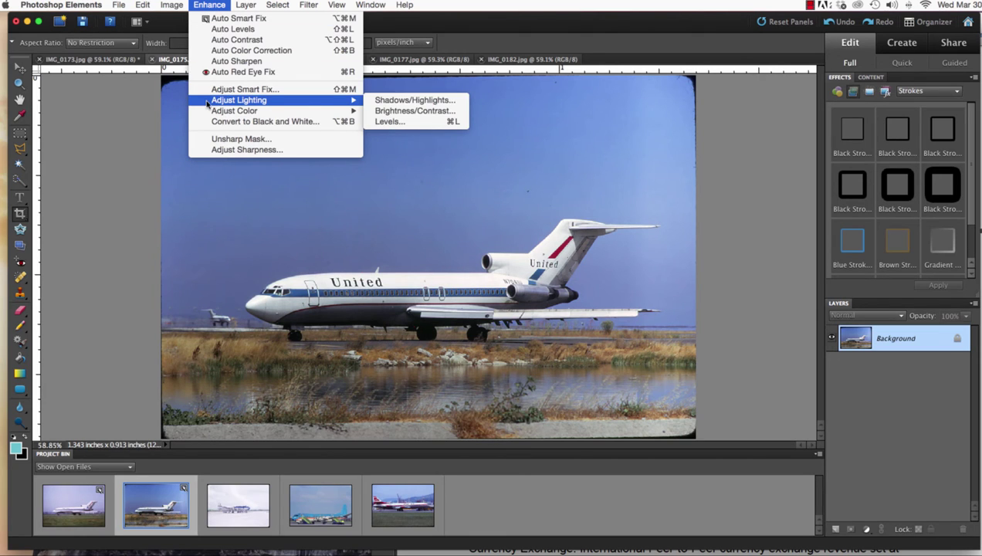
pyautogui.moveTo(240, 100)
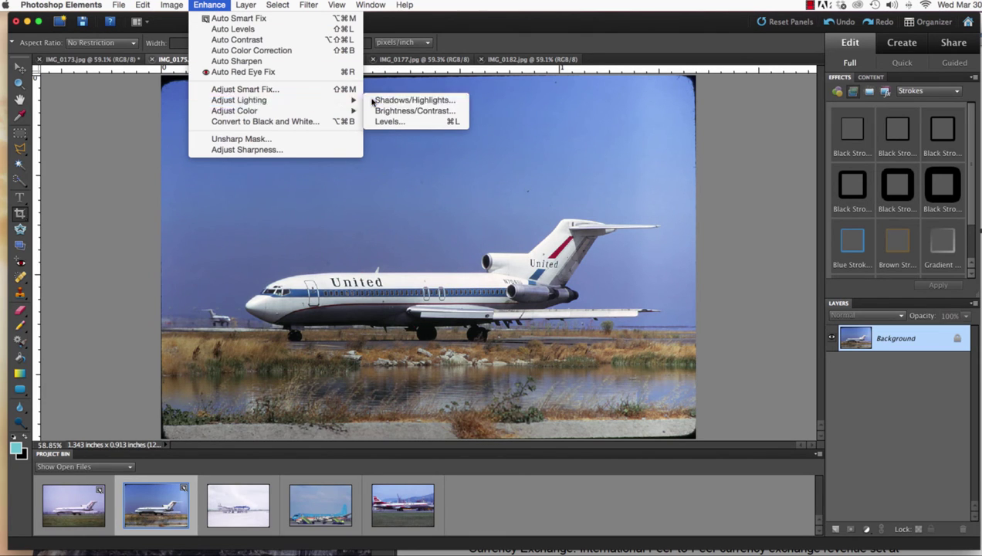
pyautogui.click(374, 99)
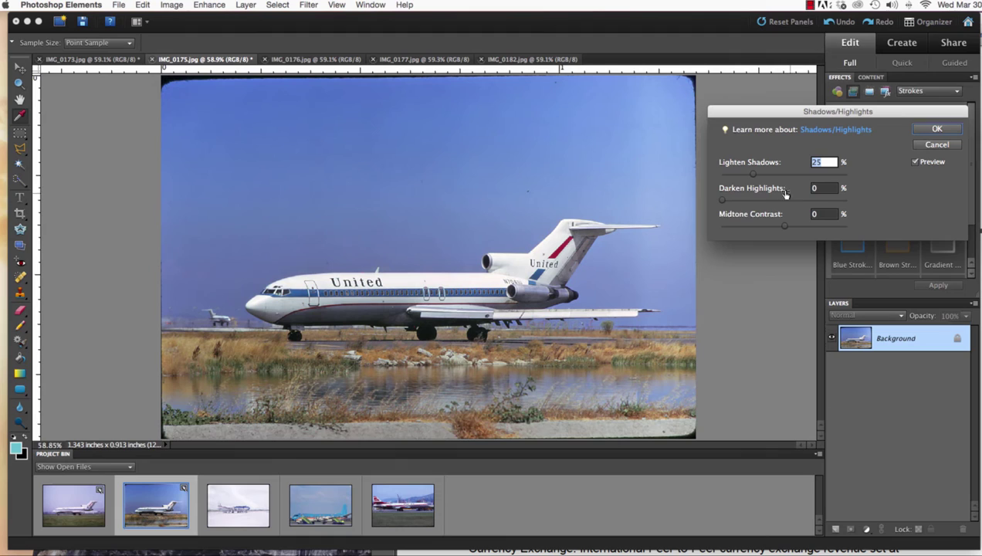
pyautogui.click(936, 130)
# Reduce the United photo's contrast to about -41 with Brightness/Contrast
pyautogui.click(220, 7)
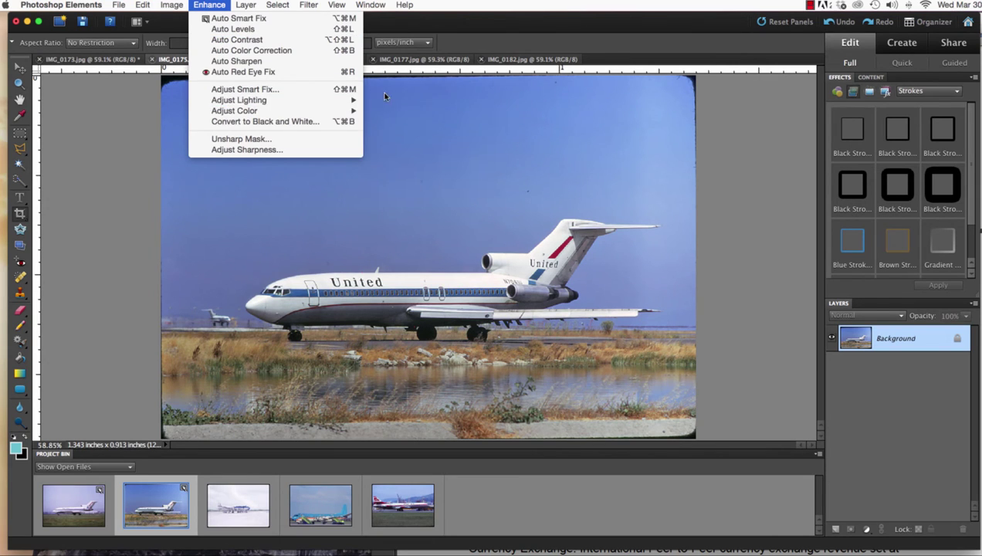
pyautogui.moveTo(239, 99)
pyautogui.click(385, 110)
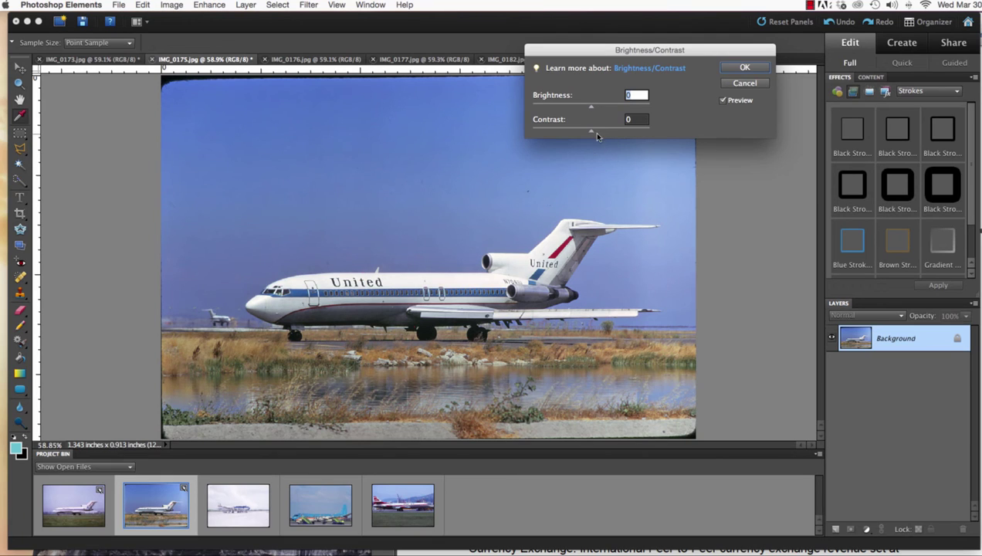
pyautogui.moveTo(590, 133); pyautogui.dragTo(556, 131)
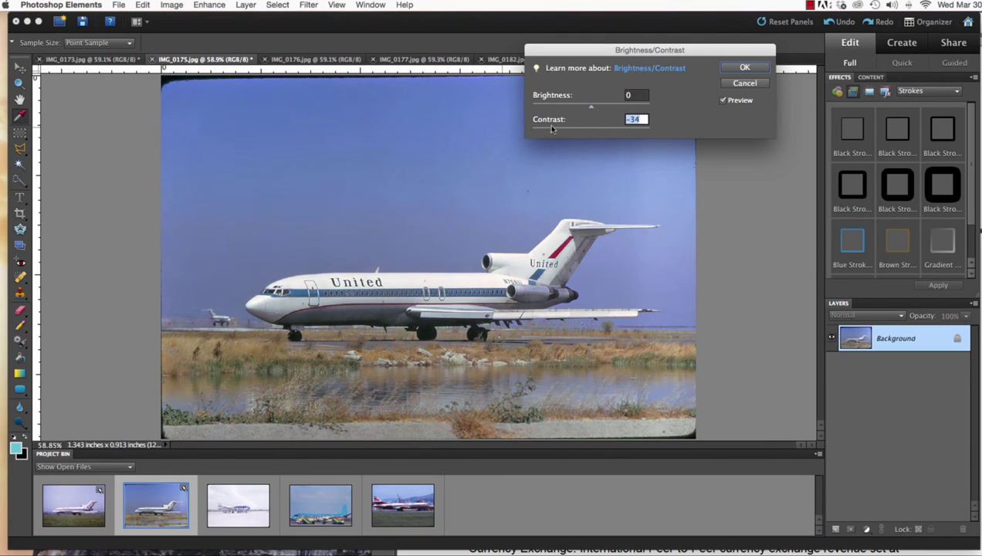
pyautogui.moveTo(552, 129); pyautogui.dragTo(543, 130)
pyautogui.click(740, 70)
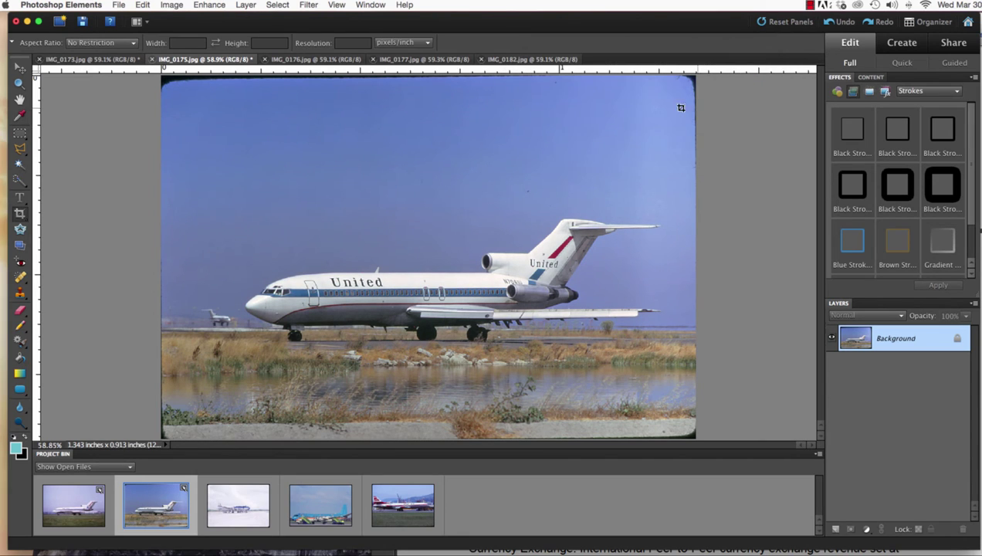
# Auto Sharpen the United photo, crop off its dark border, and spot-heal the sky dust
pyautogui.click(199, 5)
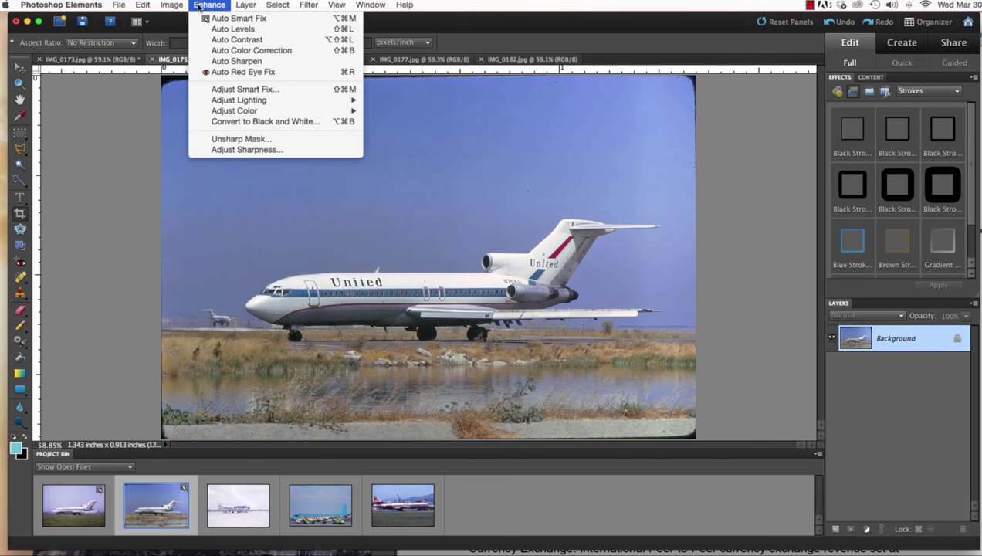
pyautogui.click(220, 68)
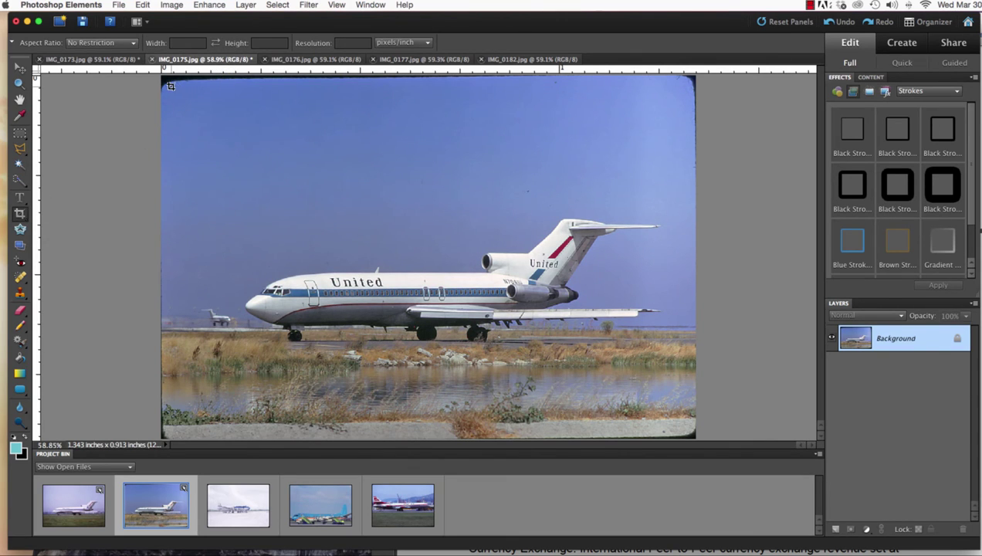
pyautogui.moveTo(170, 85); pyautogui.dragTo(687, 430)
pyautogui.click(662, 432)
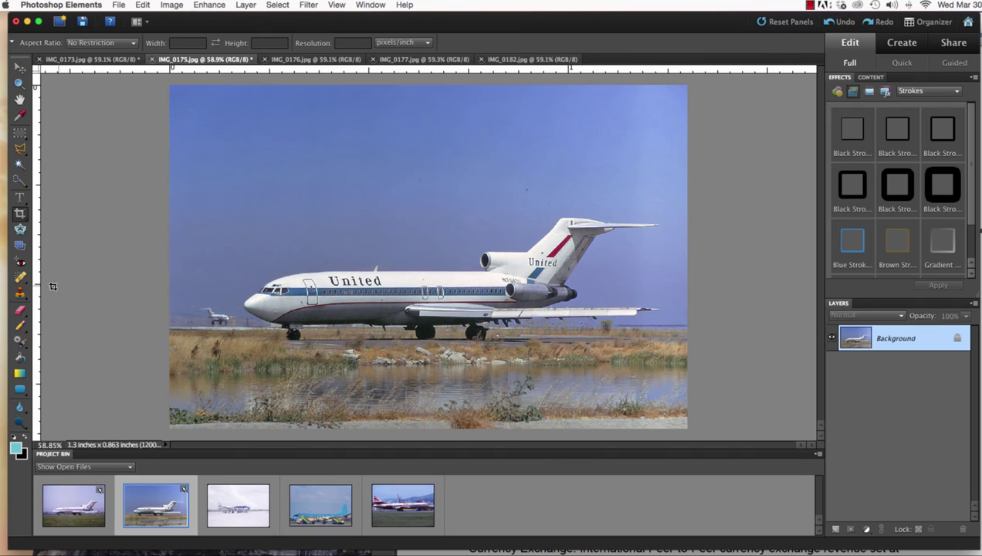
pyautogui.click(21, 279)
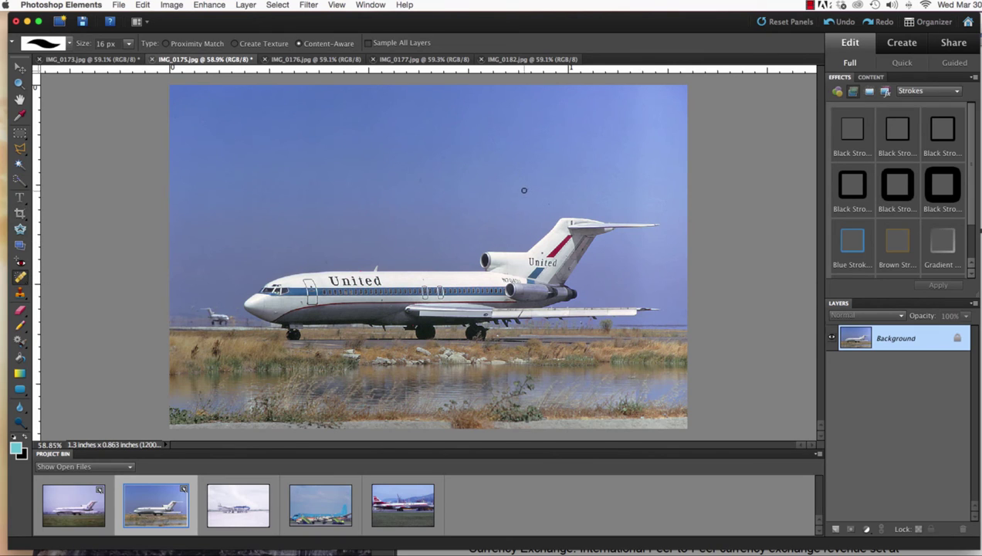
pyautogui.click(547, 205)
# Export IMG_0175 via Save for Web as a 1500×996 High-quality (60) JPEG
pyautogui.click(121, 6)
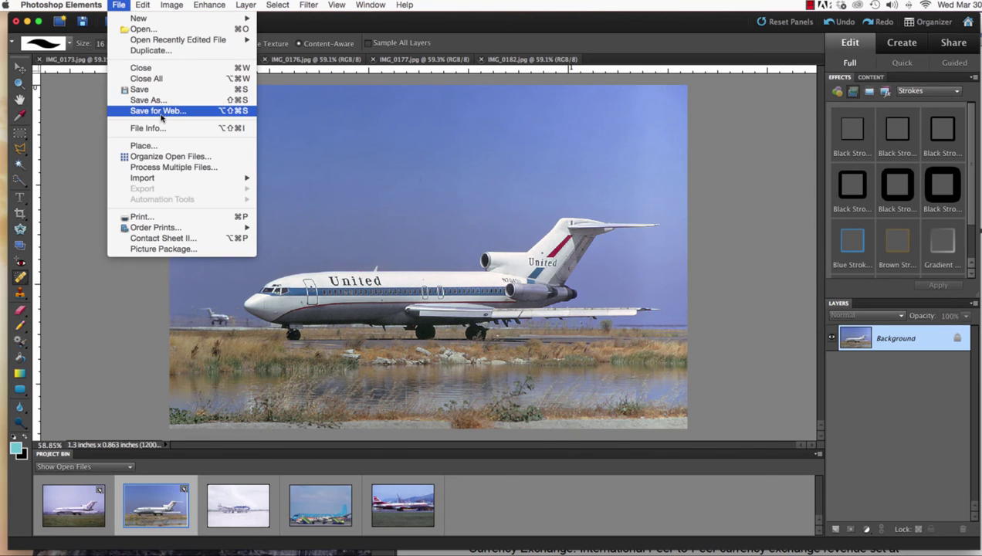
pyautogui.click(158, 113)
pyautogui.doubleClick(798, 228)
pyautogui.write('1500')
pyautogui.click(811, 282)
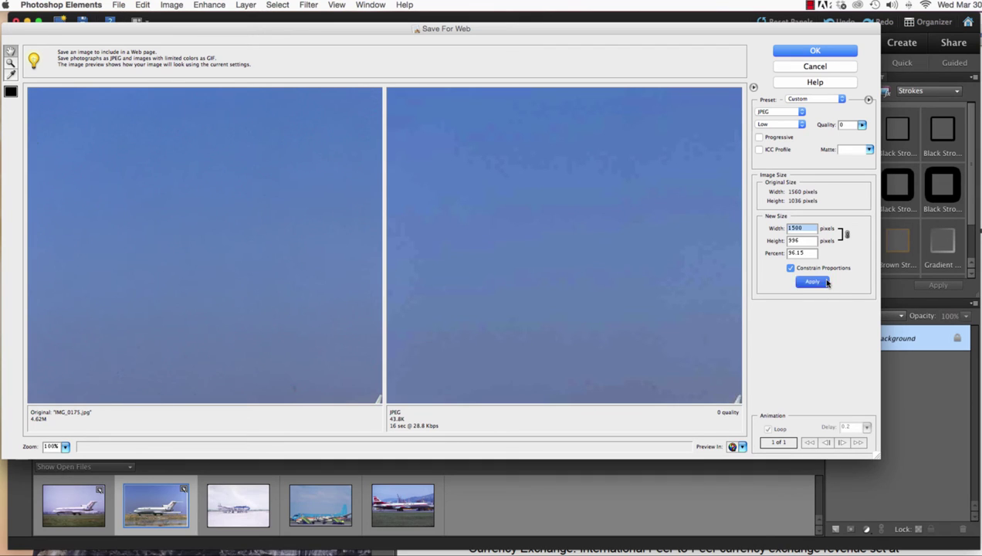
pyautogui.click(779, 125)
pyautogui.click(815, 50)
pyautogui.click(707, 394)
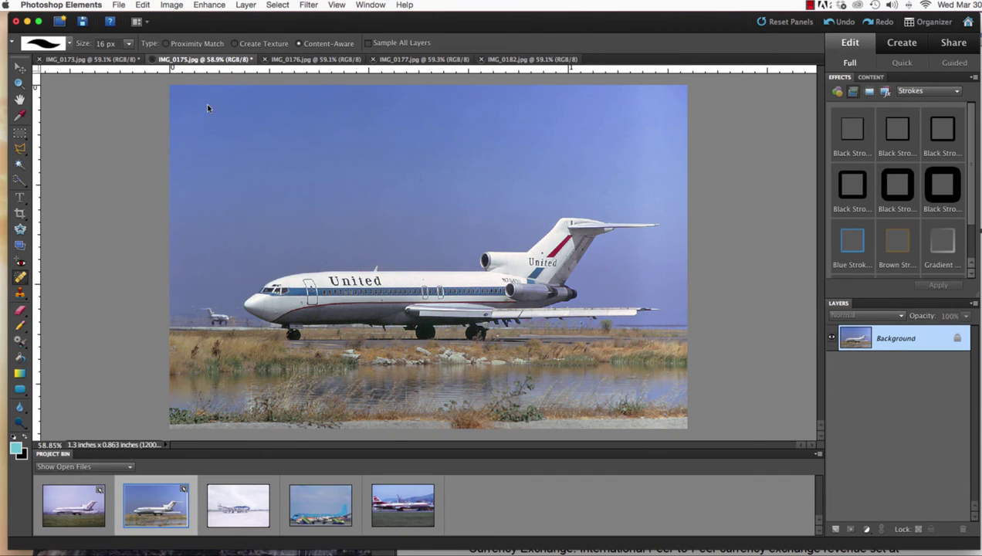
# Close IMG_0175 without saving and rotate the Sterling photo 0.87° right to straighten it
pyautogui.press('super+w')
pyautogui.click(472, 174)
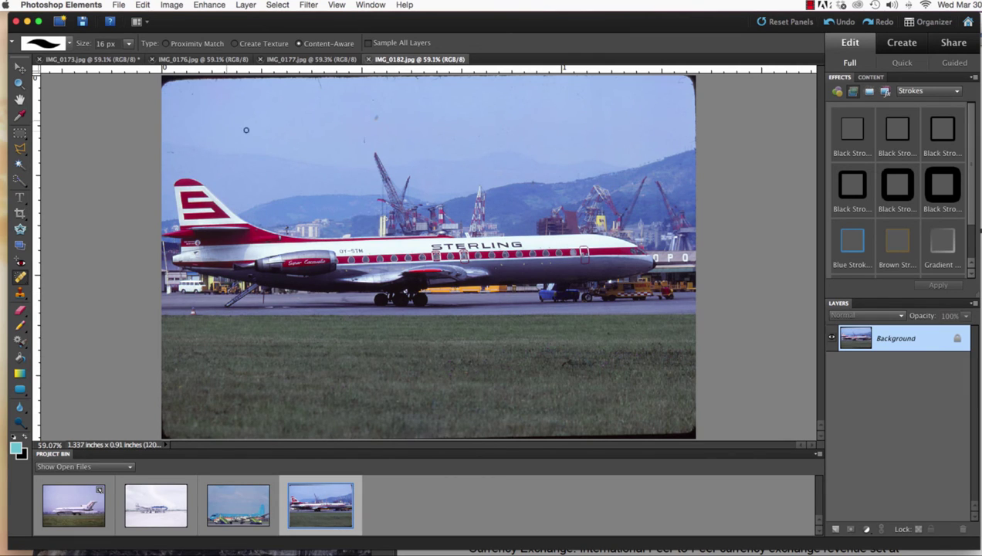
pyautogui.click(171, 6)
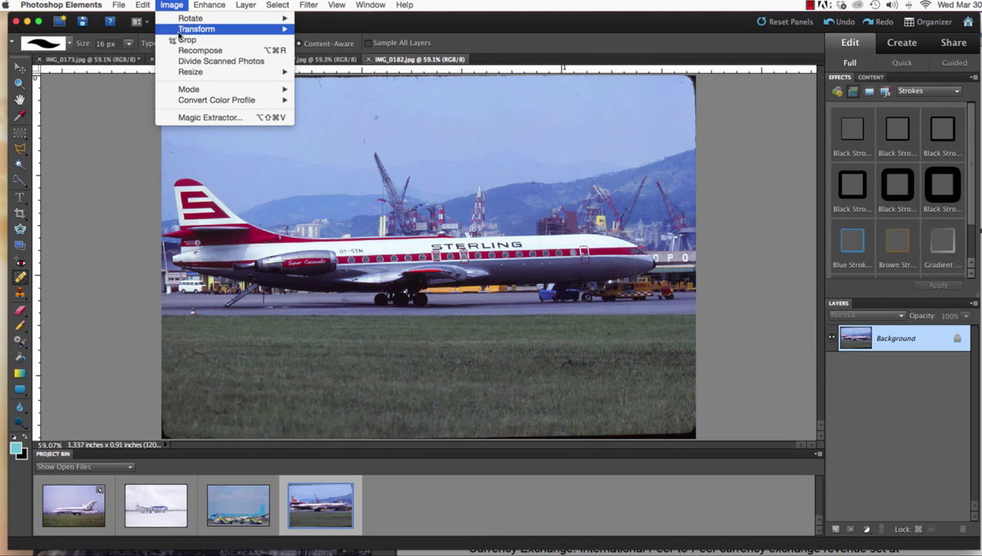
pyautogui.moveTo(191, 18)
pyautogui.click(333, 60)
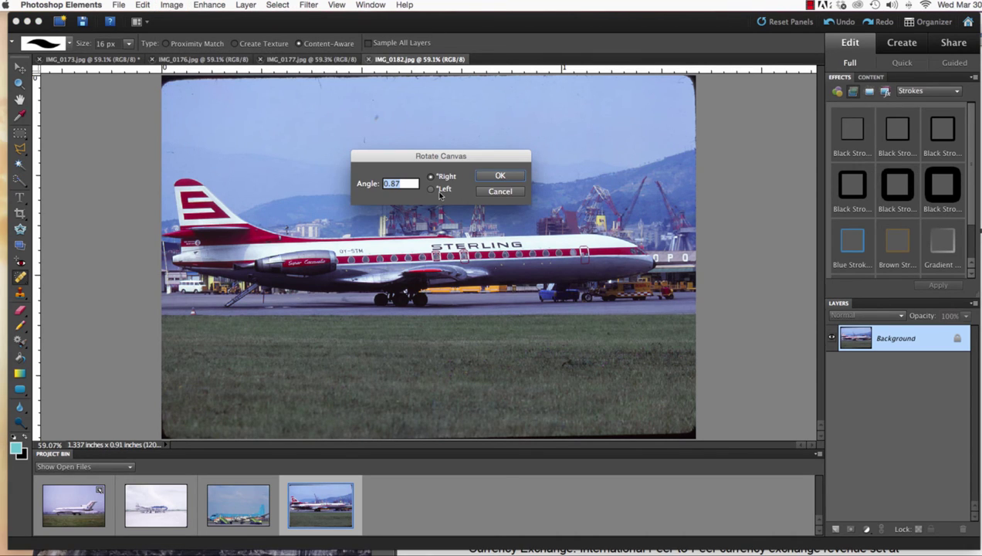
pyautogui.click(498, 176)
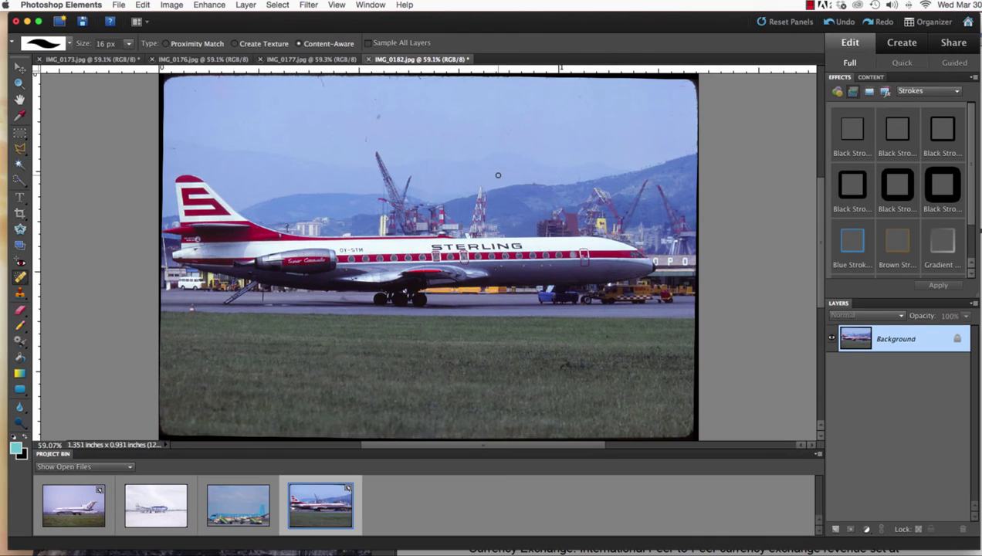
# Crop the Sterling photo inside its dark slide border
pyautogui.click(19, 216)
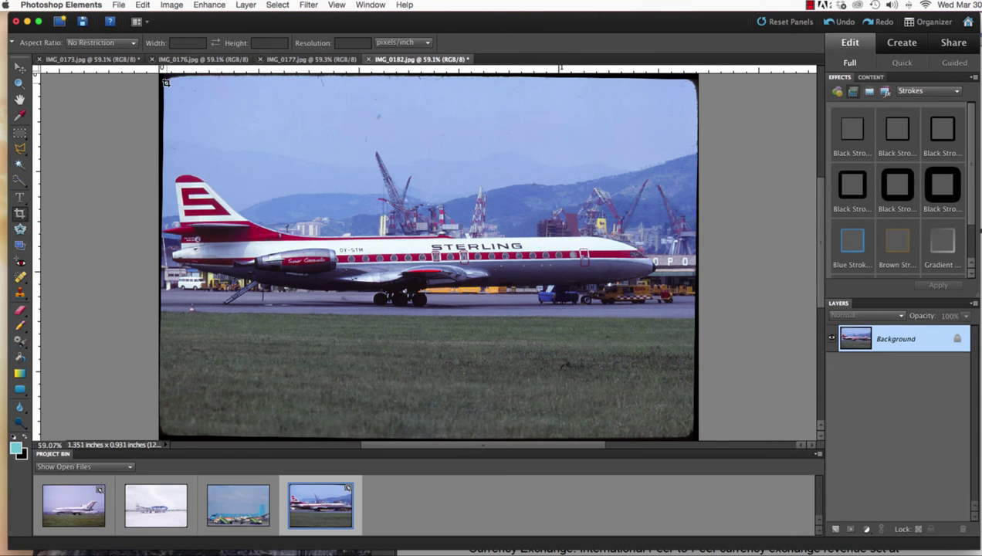
pyautogui.moveTo(168, 81); pyautogui.dragTo(689, 433)
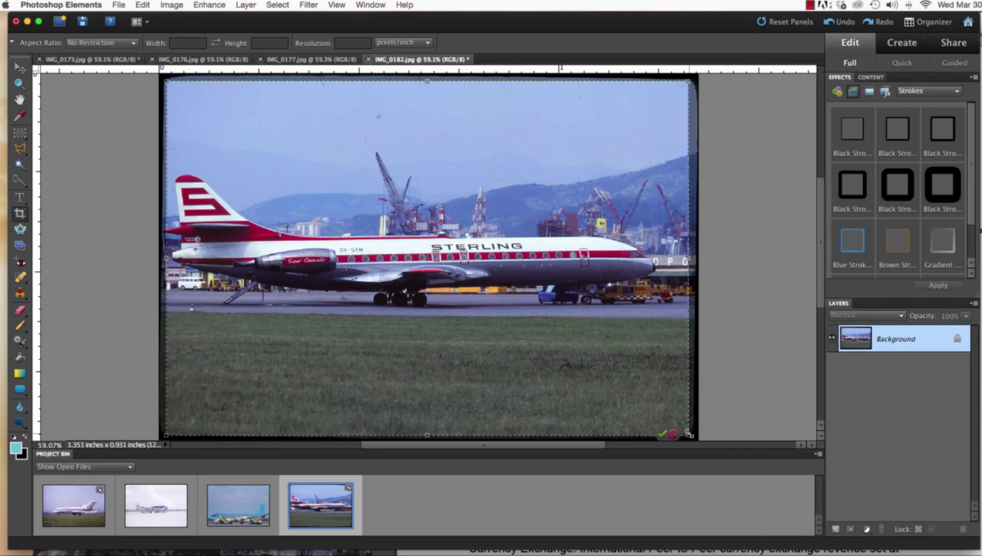
pyautogui.press('Return')
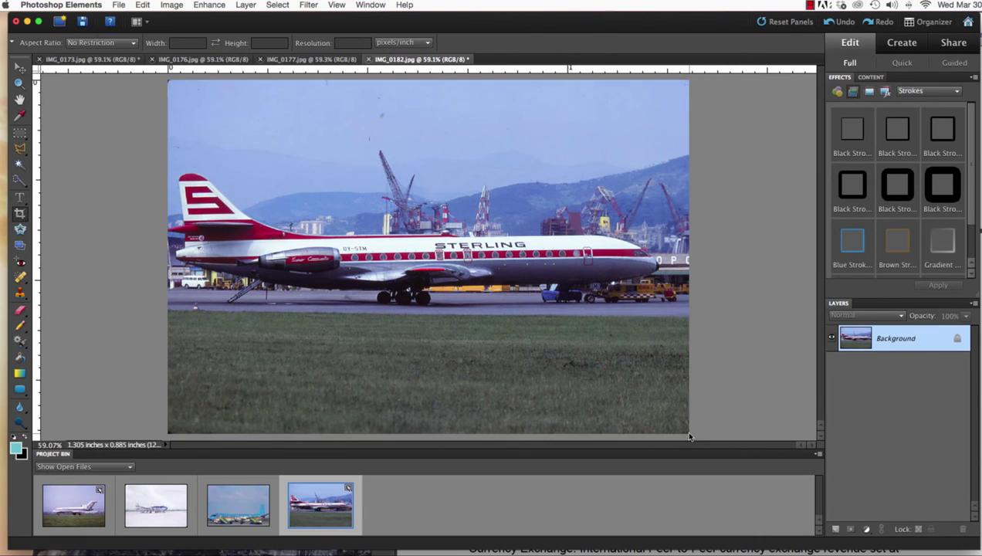
# Auto-sharpen the Sterling photo and apply default Shadows/Highlights shadow lightening
pyautogui.click(223, 6)
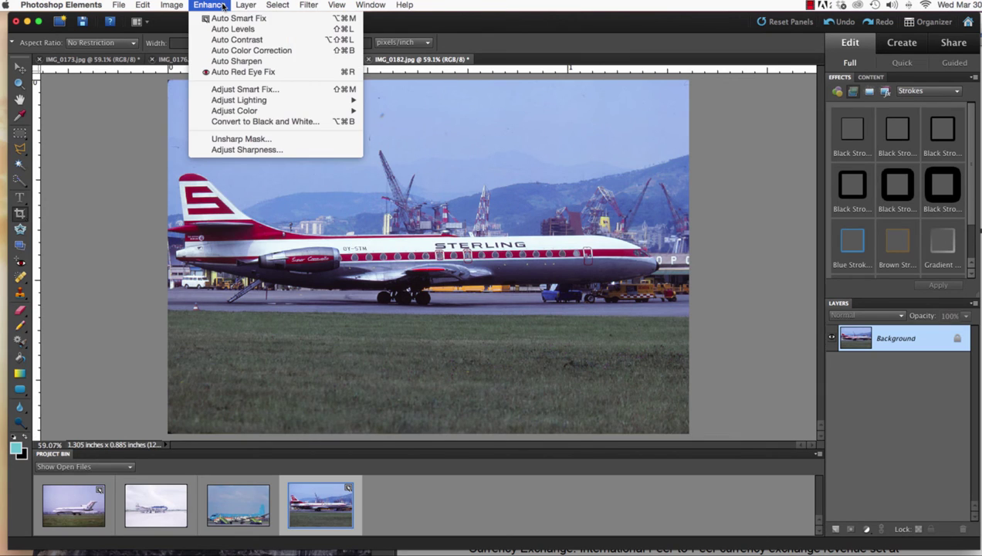
pyautogui.click(232, 61)
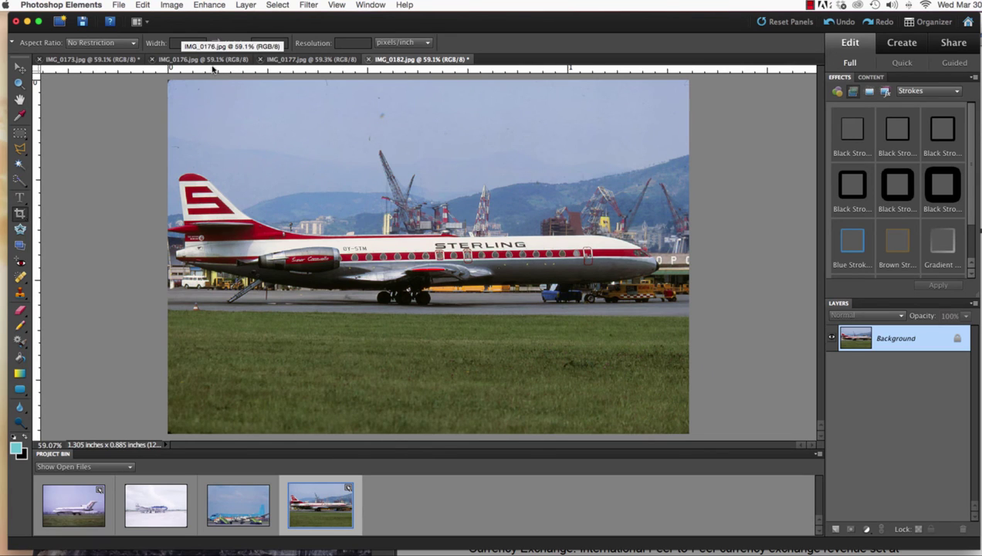
pyautogui.click(207, 6)
pyautogui.moveTo(239, 100)
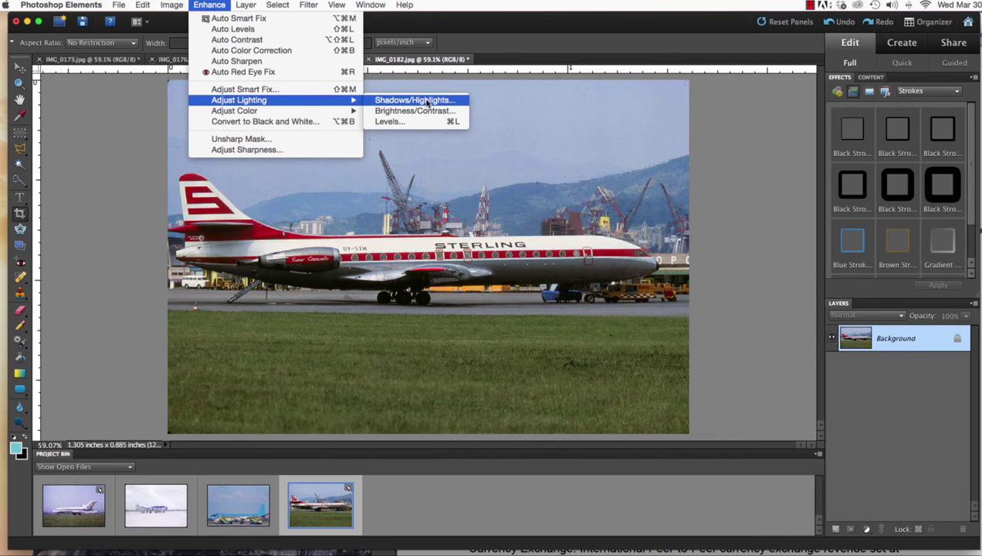
pyautogui.click(427, 102)
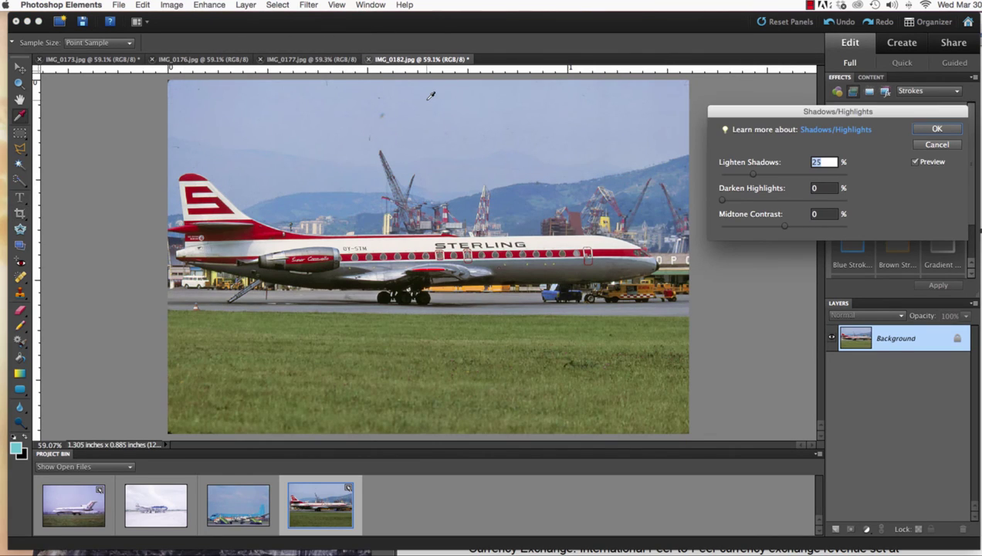
pyautogui.click(932, 130)
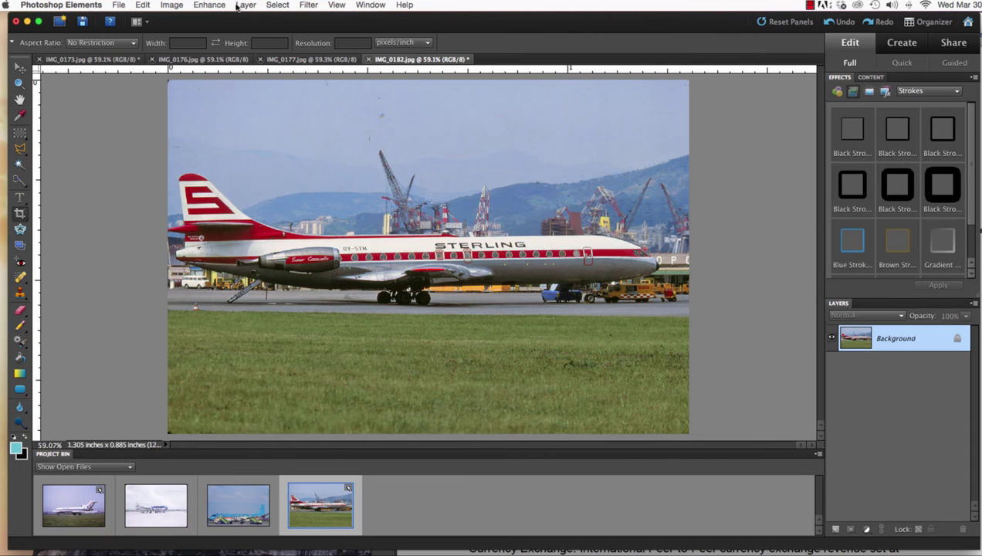
# Lower the Sterling photo's contrast to -34 with Brightness/Contrast
pyautogui.click(220, 9)
pyautogui.moveTo(239, 100)
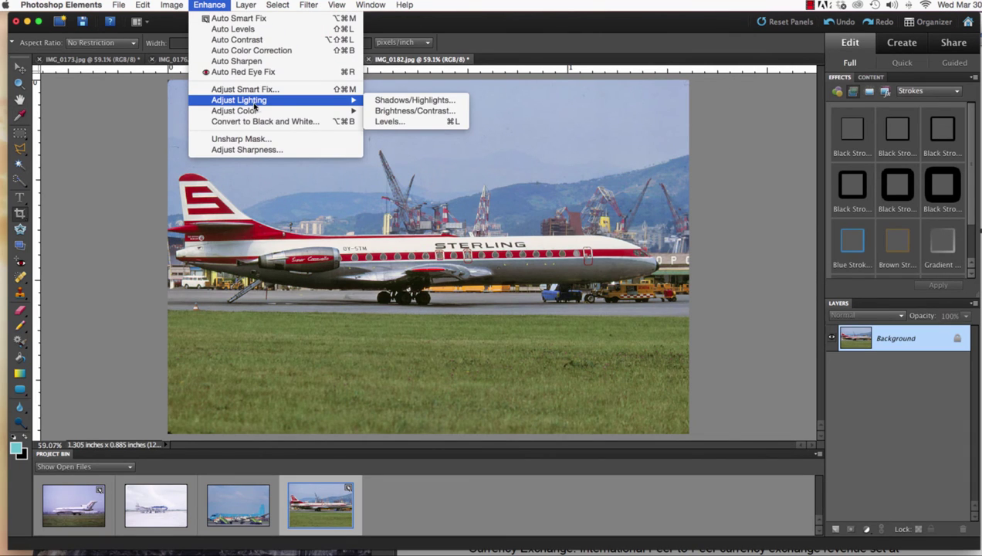
pyautogui.click(409, 110)
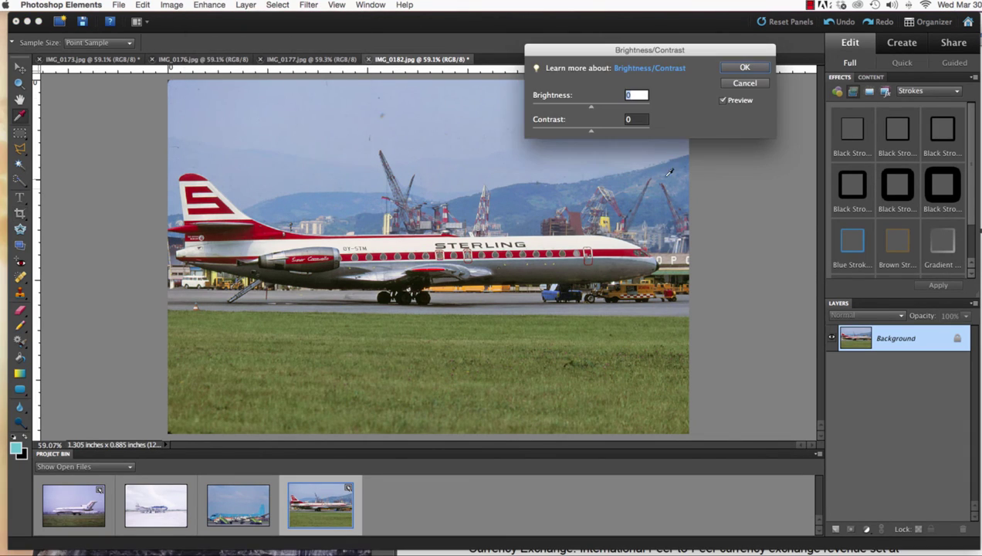
pyautogui.moveTo(591, 132); pyautogui.dragTo(415, 126)
pyautogui.moveTo(531, 131); pyautogui.dragTo(543, 132)
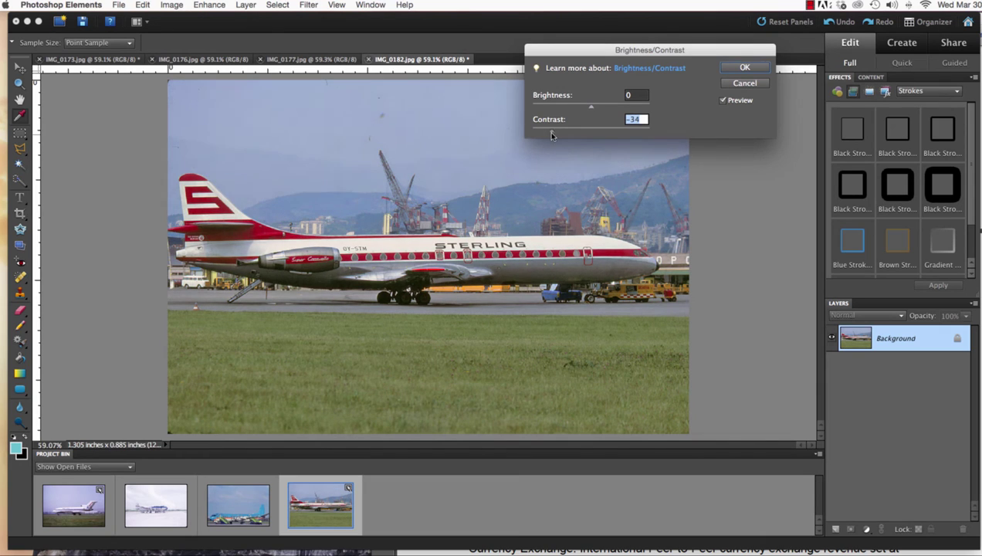
pyautogui.moveTo(551, 135); pyautogui.dragTo(550, 134)
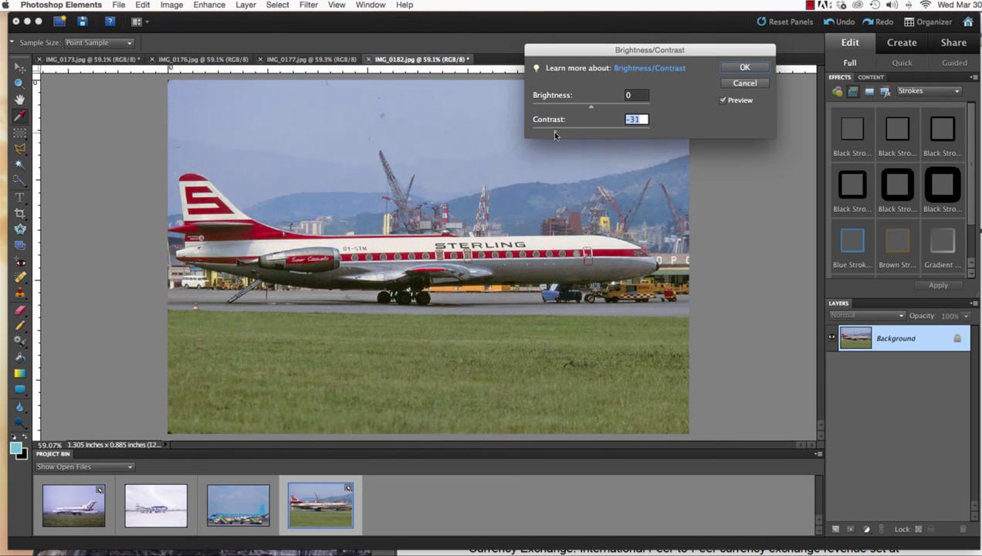
pyautogui.click(732, 68)
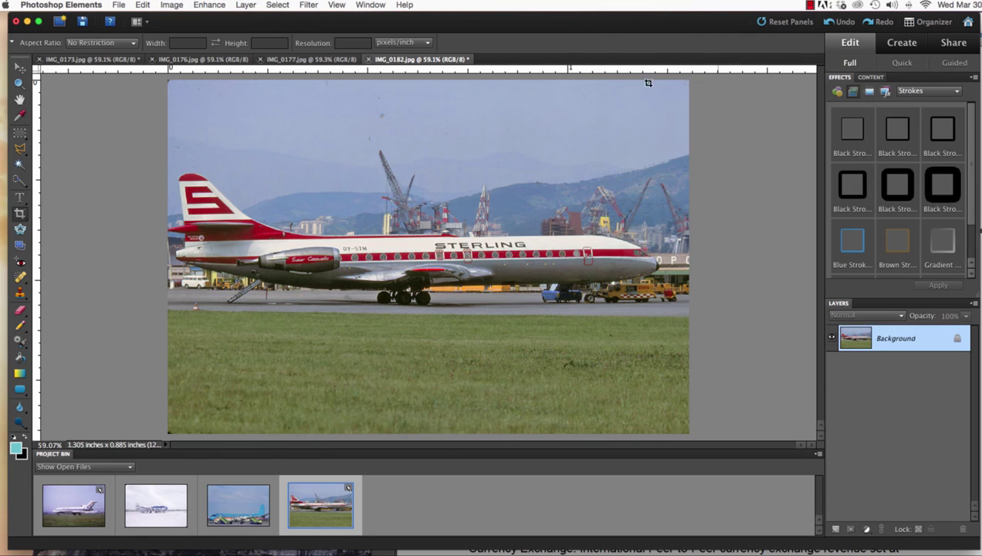
pyautogui.click(19, 276)
# Spot-heal the half-dozen dust specks scattered across the Sterling photo's sky
pyautogui.click(384, 114)
pyautogui.click(378, 100)
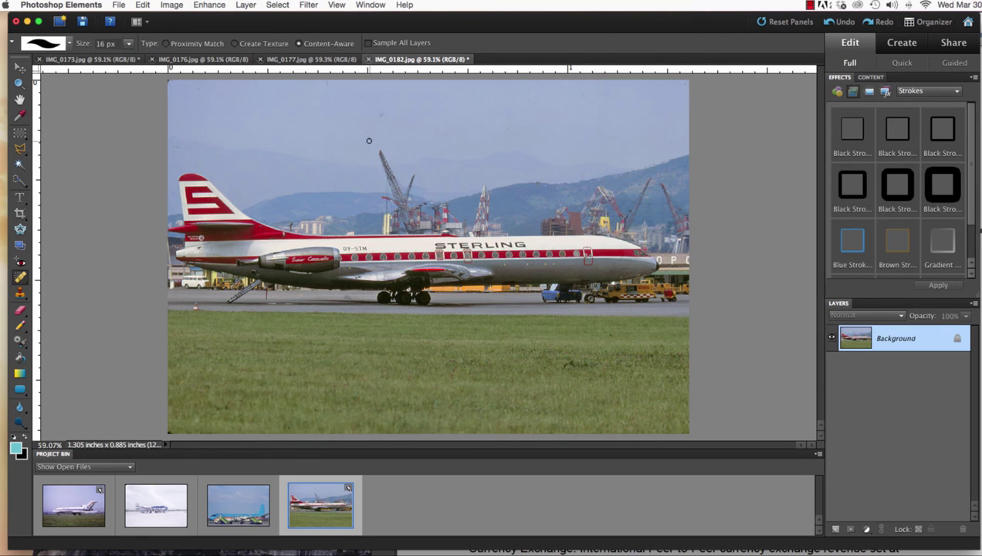
pyautogui.click(369, 139)
pyautogui.click(380, 116)
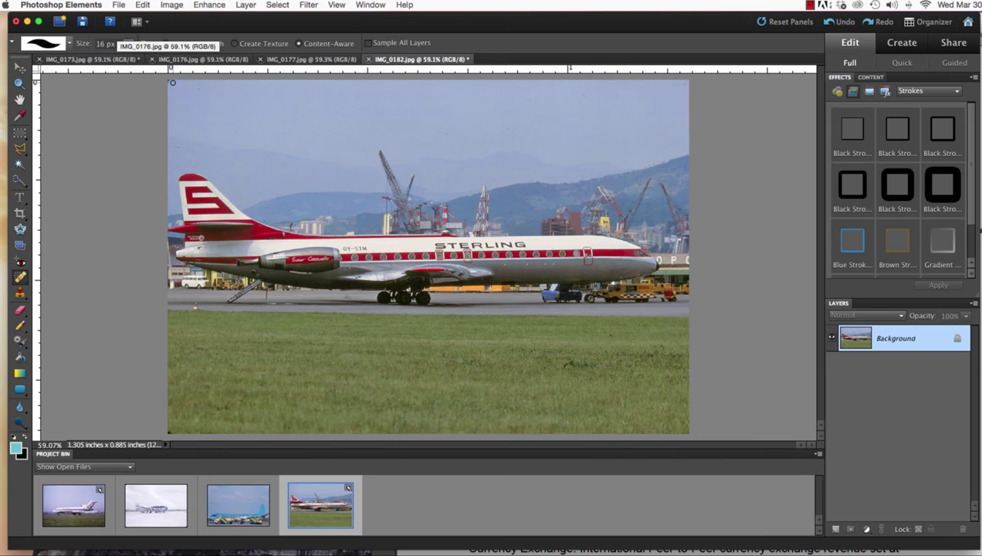
pyautogui.click(198, 88)
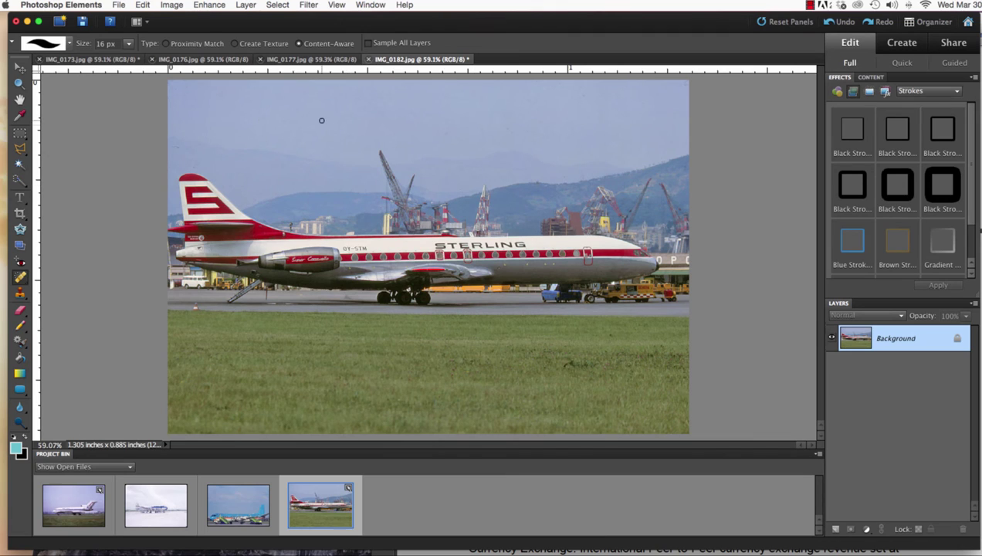
pyautogui.click(209, 6)
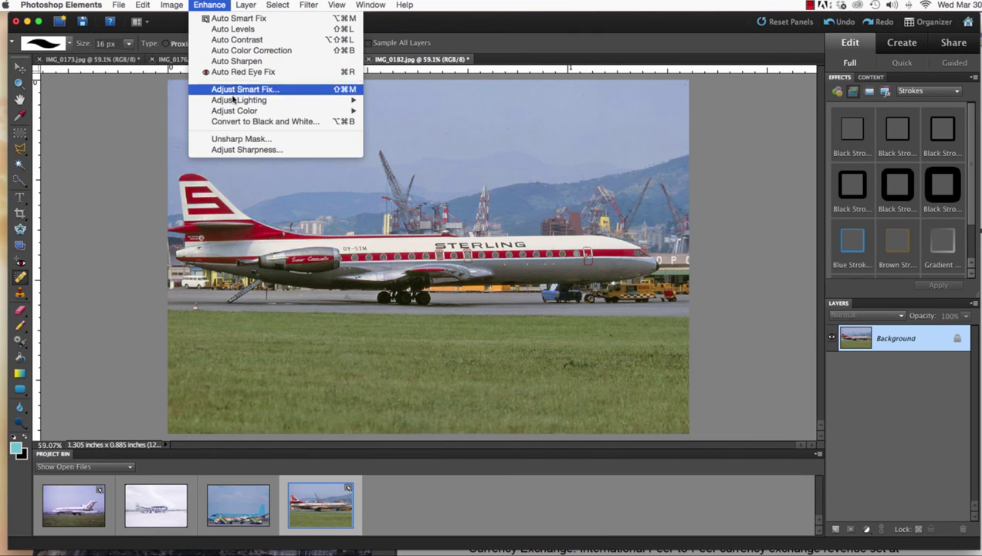
pyautogui.click(236, 61)
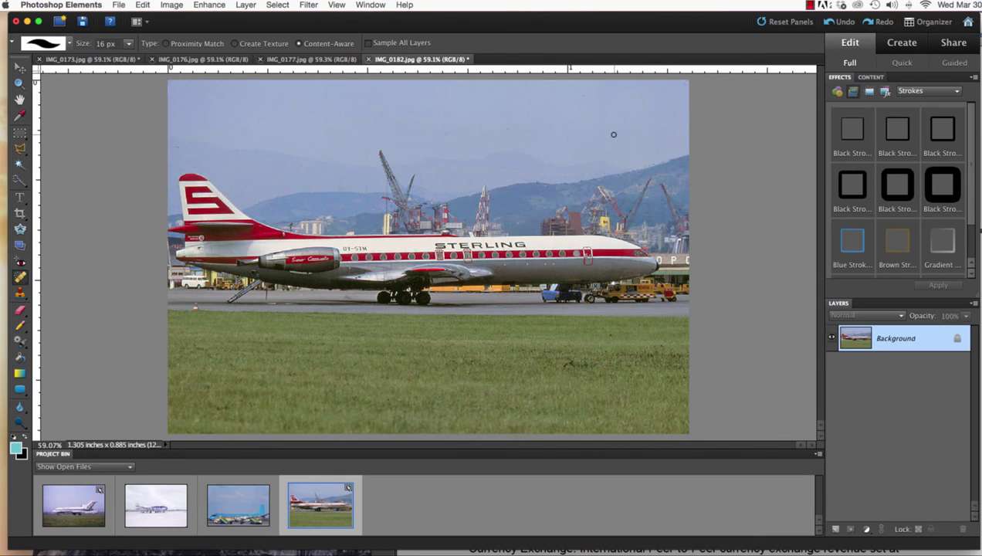
pyautogui.click(580, 86)
# Save the Sterling photo for web as a 1500-pixel-wide High-quality JPEG
pyautogui.click(119, 5)
pyautogui.click(157, 110)
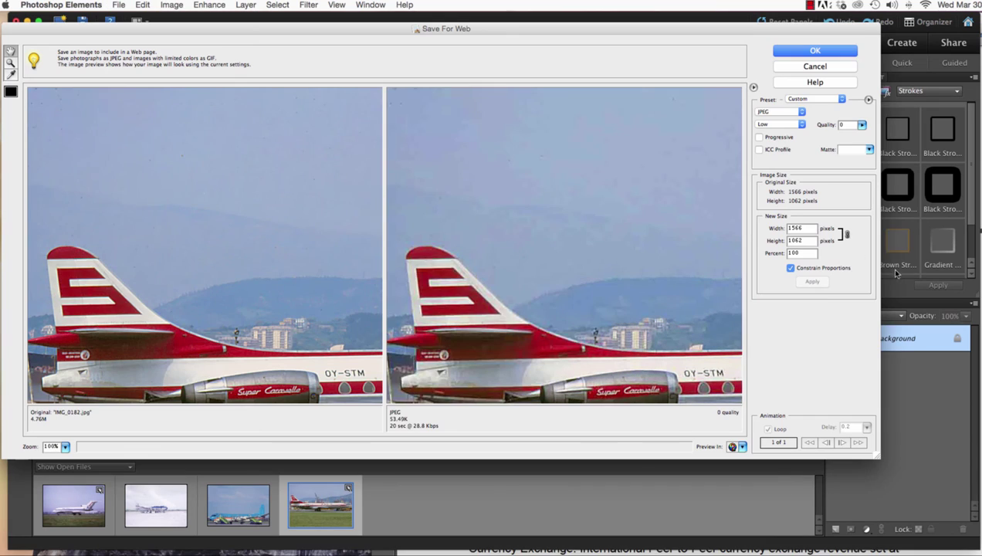
pyautogui.doubleClick(813, 228)
pyautogui.write('15')
pyautogui.write('00')
pyautogui.click(812, 281)
pyautogui.click(787, 124)
pyautogui.moveTo(696, 262); pyautogui.dragTo(548, 106)
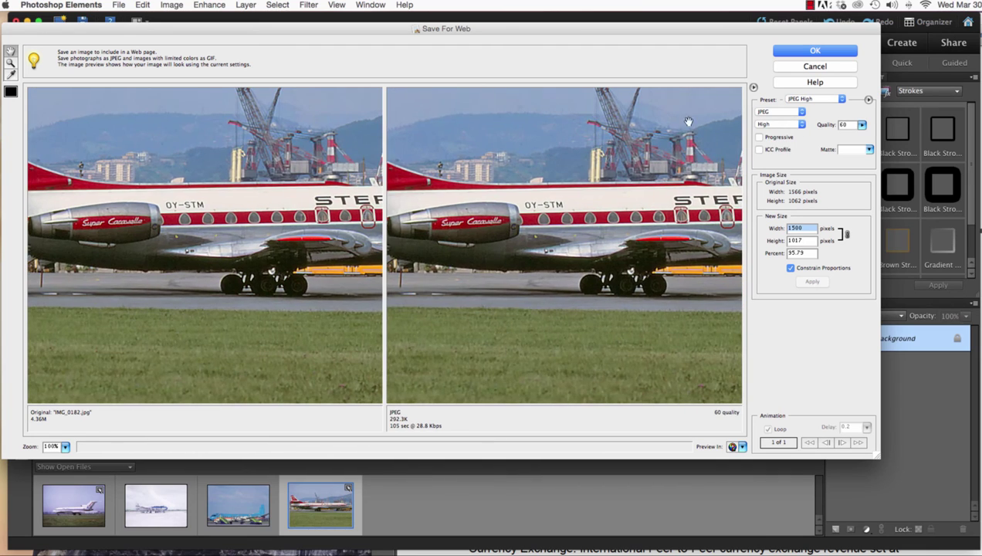
pyautogui.click(814, 51)
pyautogui.click(705, 395)
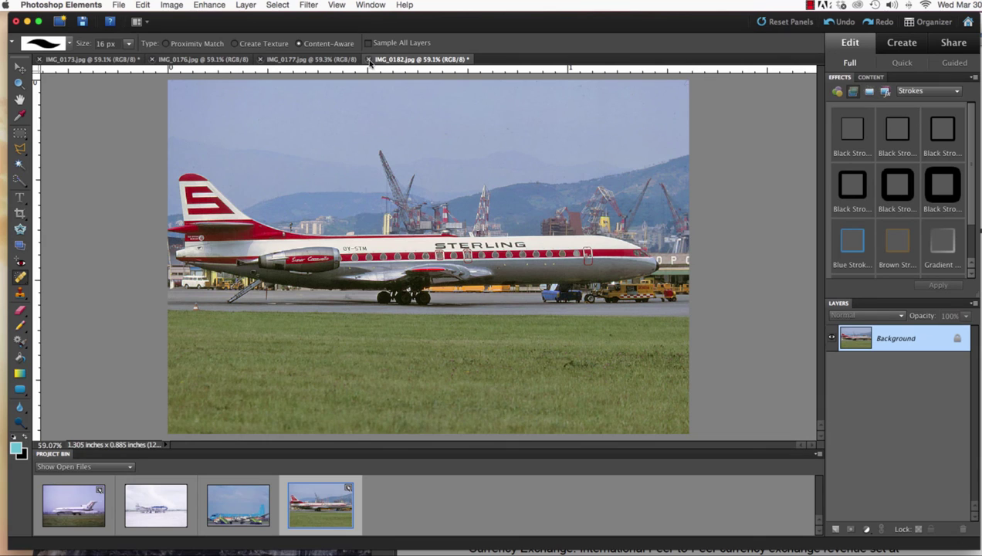
# Close the Sterling photo without saving and auto colour-correct the United photo IMG_0173
pyautogui.press('super+w')
pyautogui.click(463, 174)
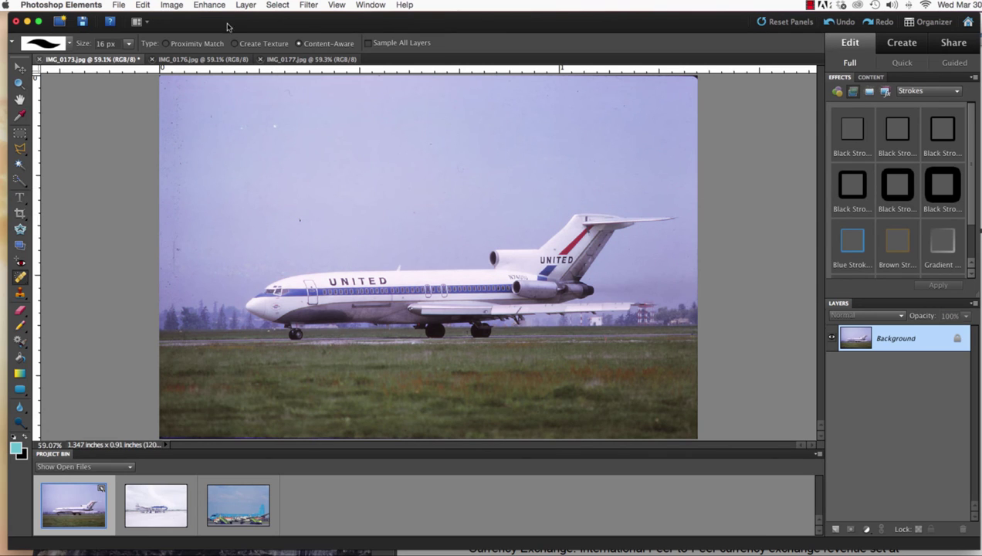
pyautogui.click(214, 10)
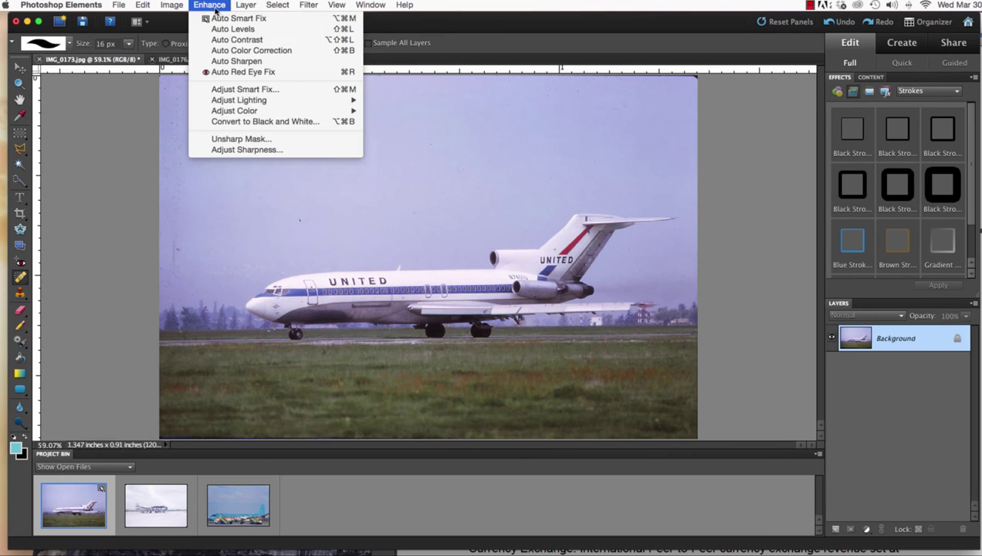
pyautogui.click(223, 51)
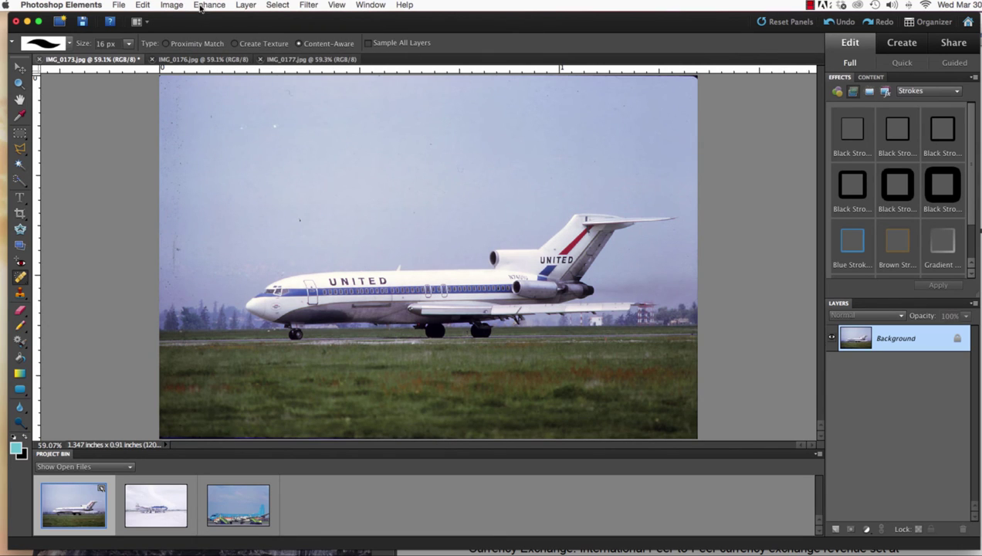
# Apply default Shadows/Highlights lightening and Auto Sharpen to IMG_0173
pyautogui.click(200, 7)
pyautogui.moveTo(239, 100)
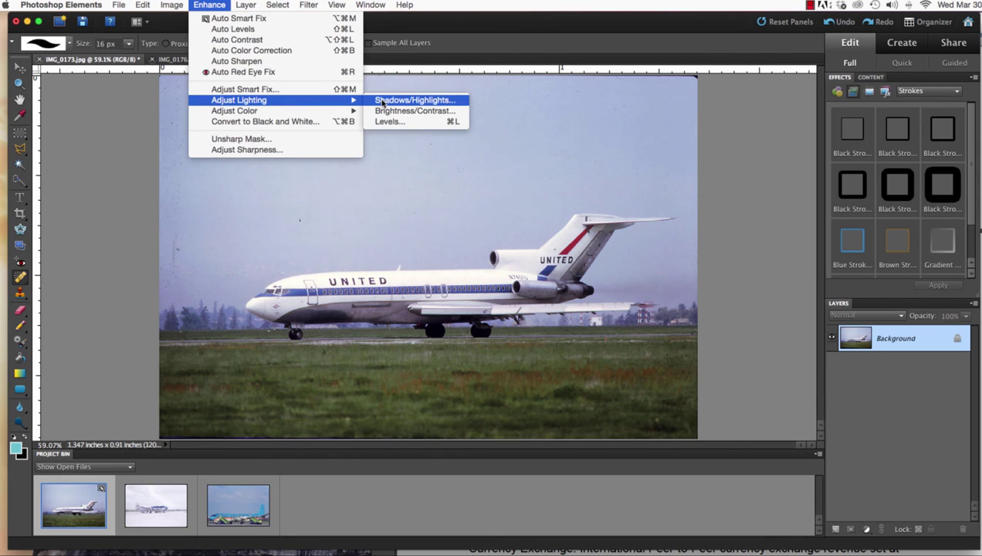
pyautogui.click(382, 102)
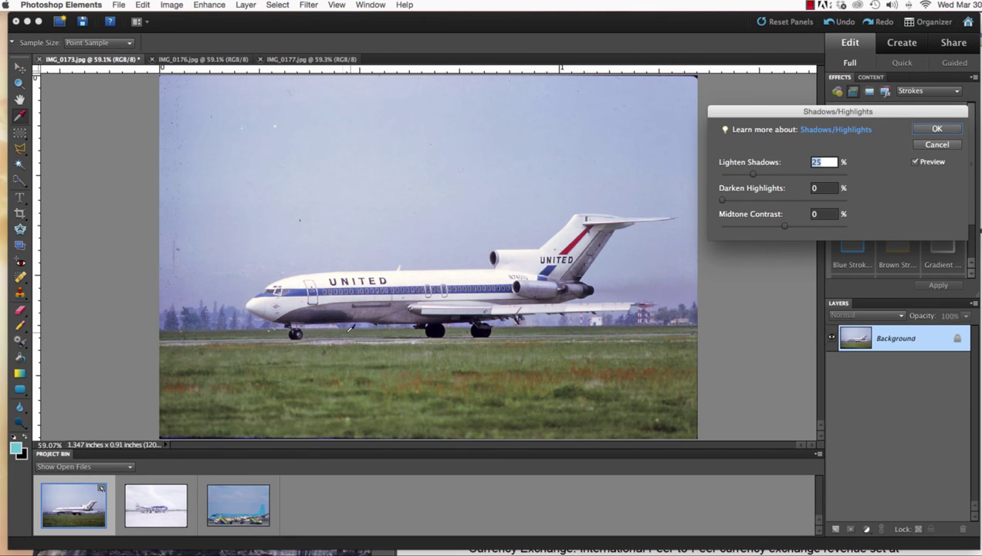
pyautogui.click(929, 144)
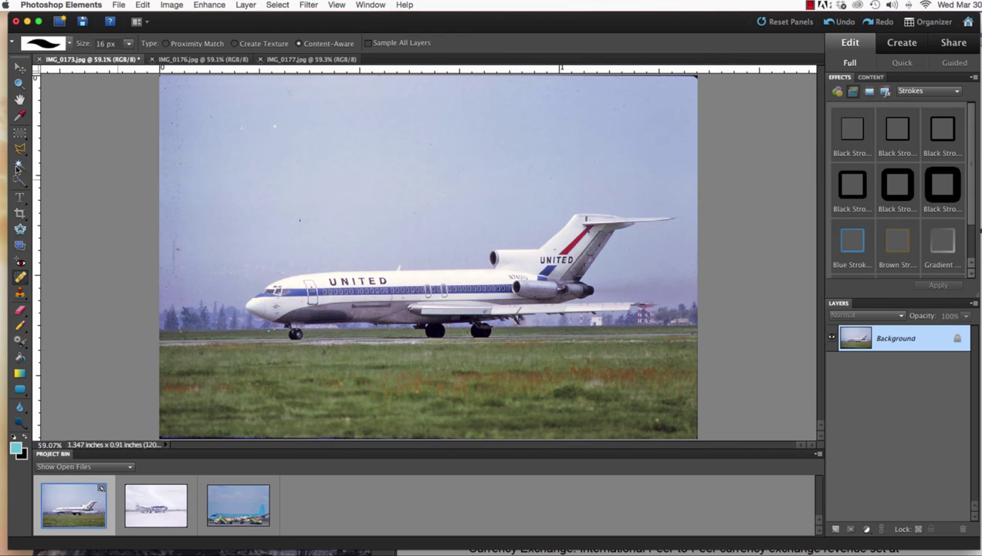
pyautogui.click(202, 6)
pyautogui.click(220, 61)
# Heal the scratches along IMG_0173's left edge and the dust specks in its sky
pyautogui.moveTo(175, 271); pyautogui.dragTo(176, 257)
pyautogui.moveTo(276, 128); pyautogui.dragTo(236, 127)
pyautogui.moveTo(283, 90); pyautogui.dragTo(290, 95)
pyautogui.moveTo(173, 259); pyautogui.dragTo(172, 231)
pyautogui.click(176, 250)
pyautogui.click(409, 212)
pyautogui.click(237, 198)
# Save IMG_0173 for web as a 1500-pixel-wide quality-60 JPEG on the Desktop, then close it
pyautogui.click(117, 8)
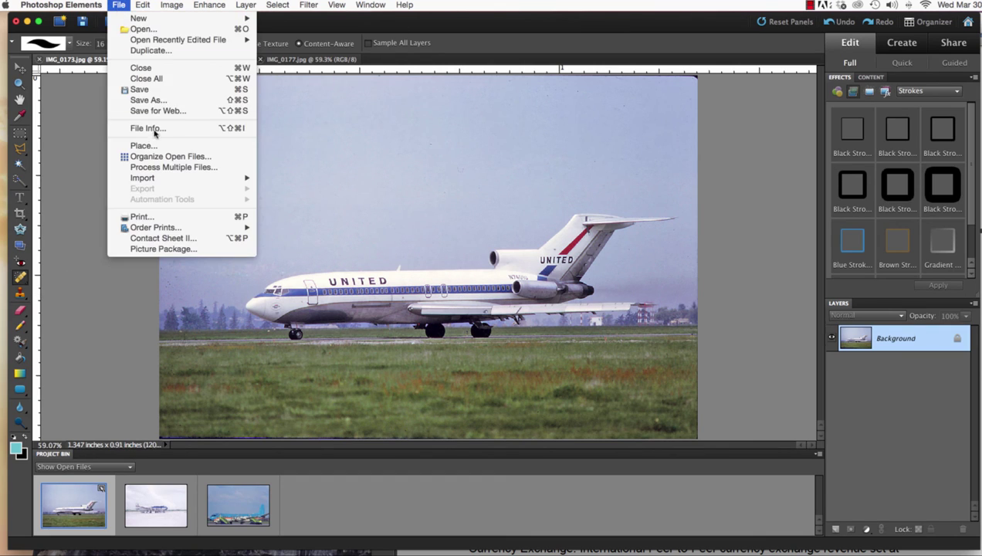
pyautogui.click(154, 110)
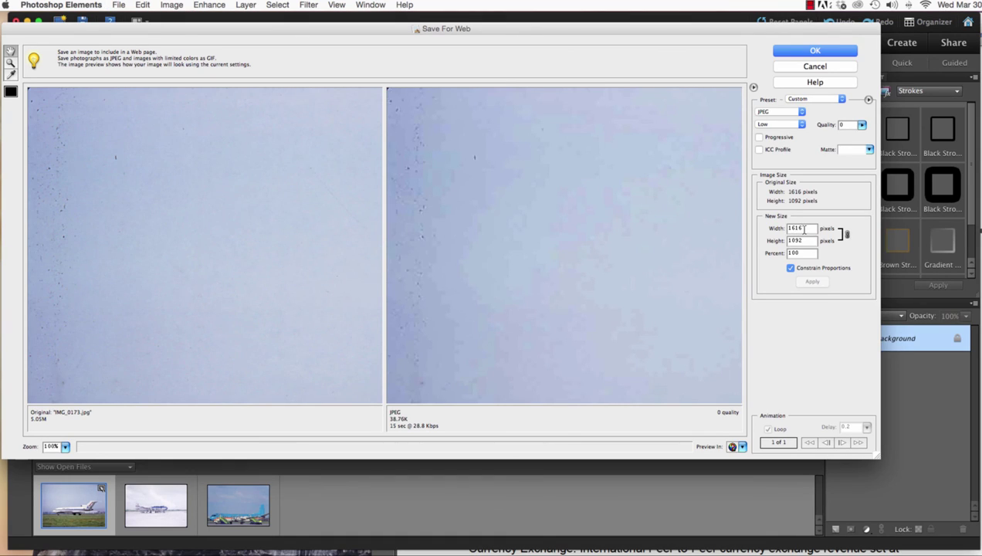
pyautogui.moveTo(804, 228); pyautogui.dragTo(775, 227)
pyautogui.write('1500')
pyautogui.click(812, 280)
pyautogui.click(793, 125)
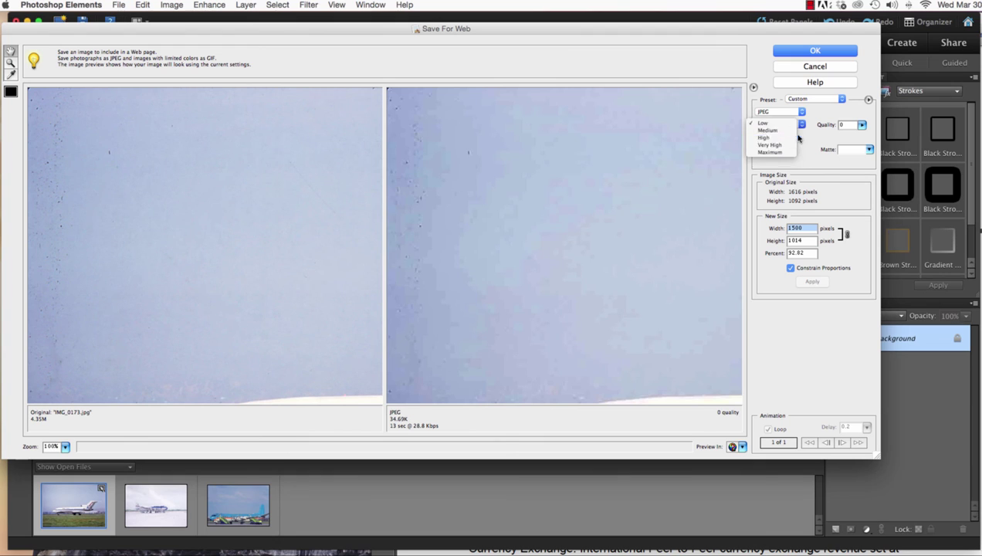
pyautogui.click(835, 50)
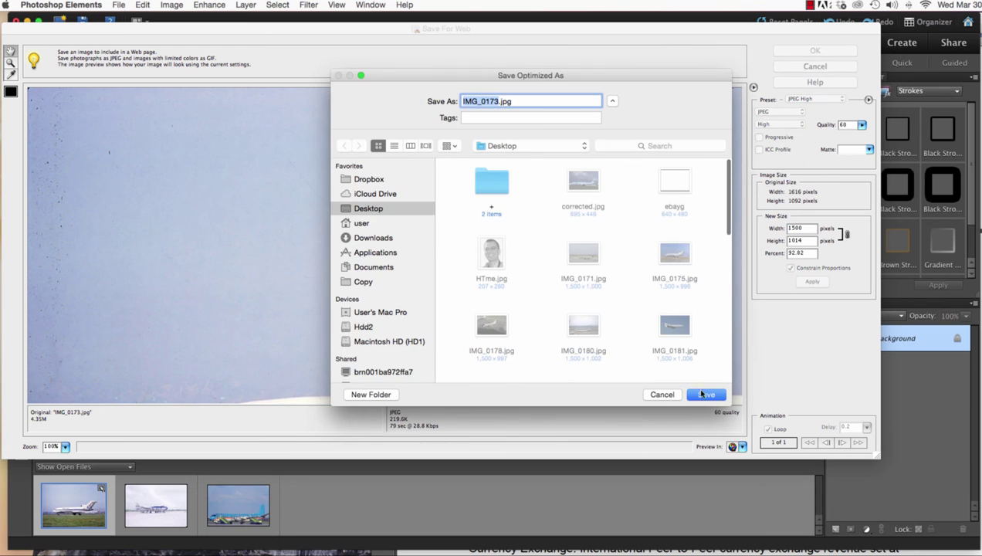
pyautogui.click(704, 395)
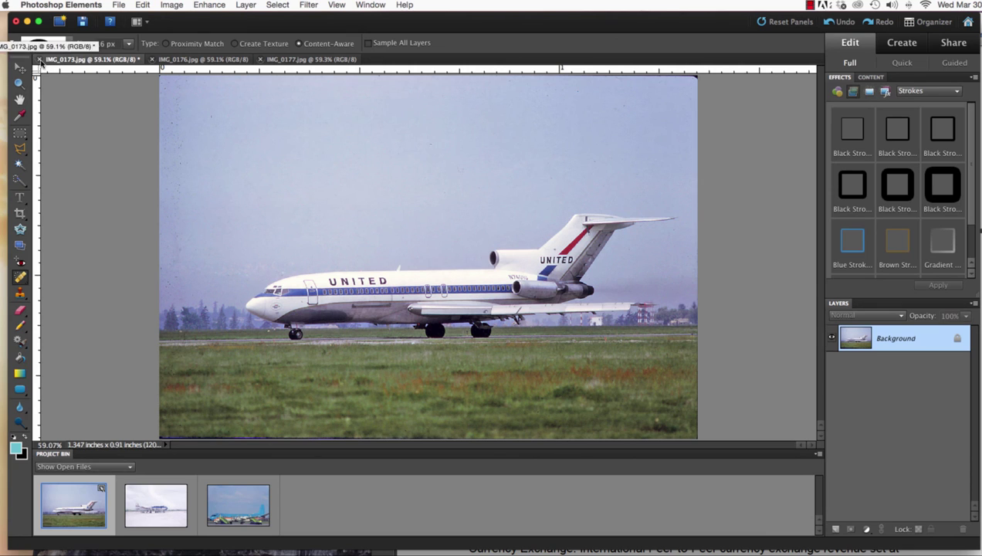
pyautogui.click(39, 60)
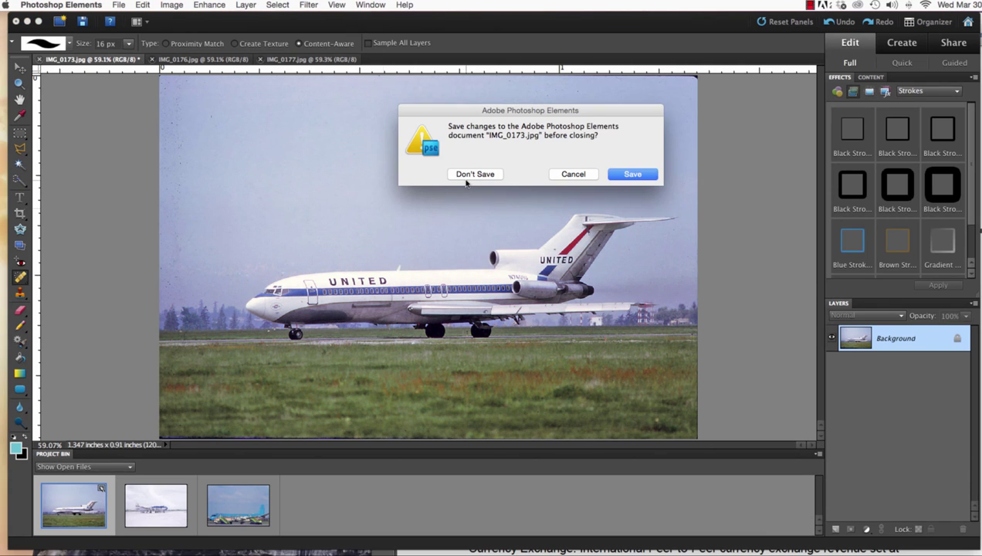
# Discard IMG_0173's changes and crop IMG_0176 inside its slide borders
pyautogui.click(472, 174)
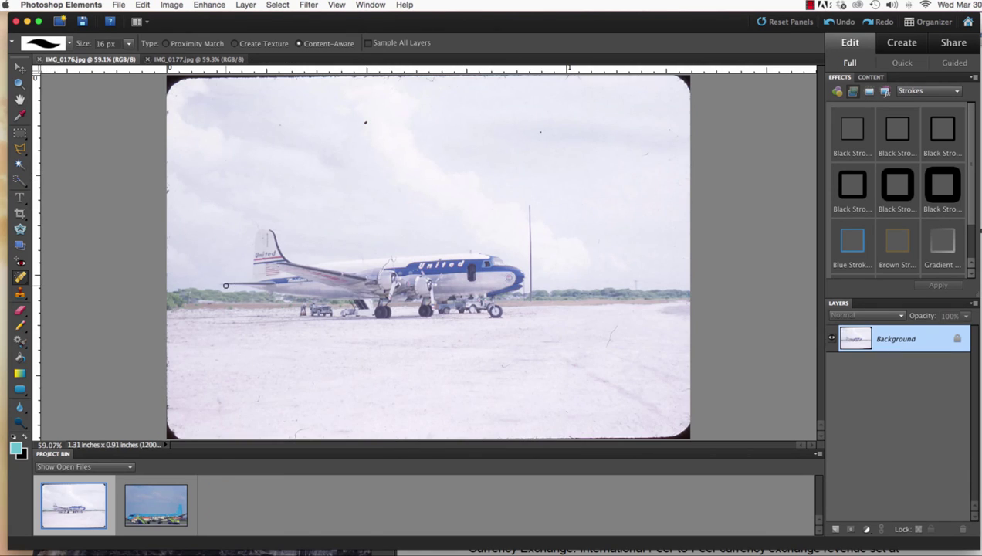
pyautogui.click(19, 216)
pyautogui.moveTo(175, 89)
pyautogui.mouseDown()
pyautogui.moveTo(543, 373)
pyautogui.moveTo(678, 432)
pyautogui.mouseUp()
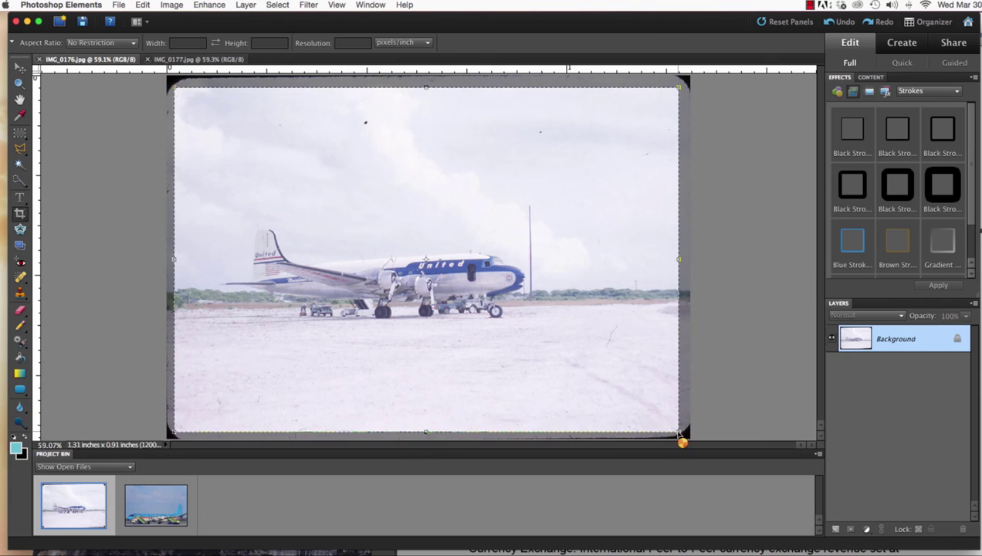
pyautogui.click(656, 432)
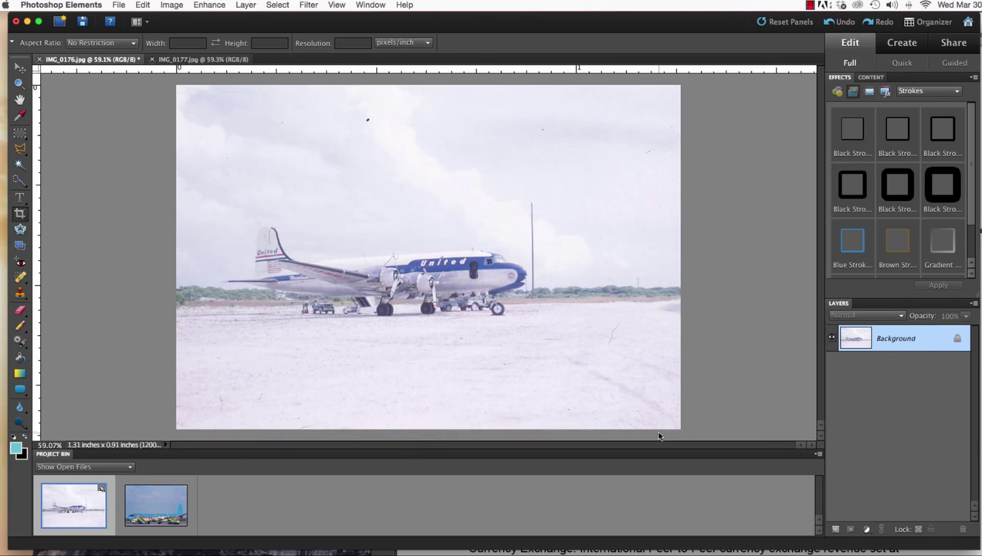
# Set IMG_0176 to brightness -44 and contrast -34, then auto colour-correct it
pyautogui.click(208, 5)
pyautogui.moveTo(239, 100)
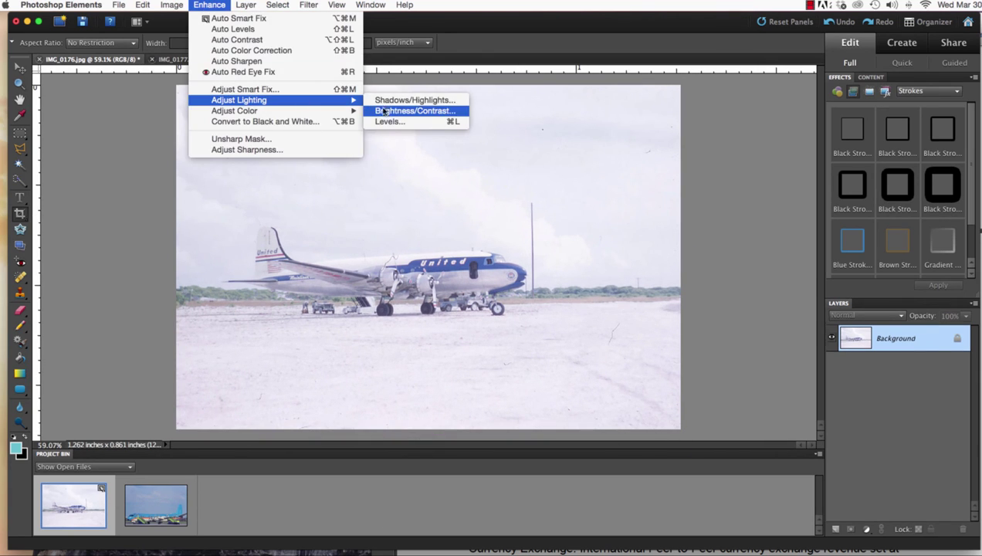
pyautogui.click(385, 113)
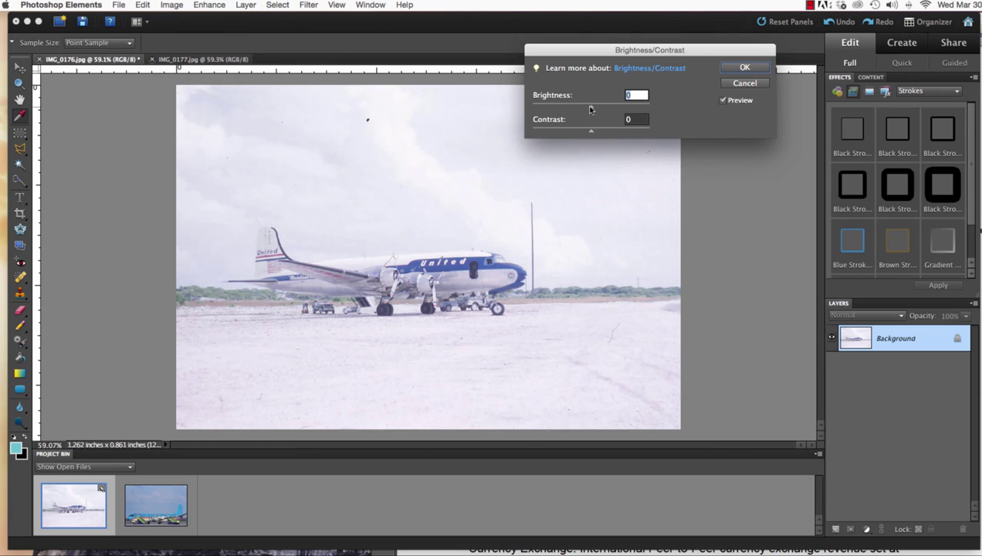
pyautogui.moveTo(591, 108); pyautogui.dragTo(573, 109)
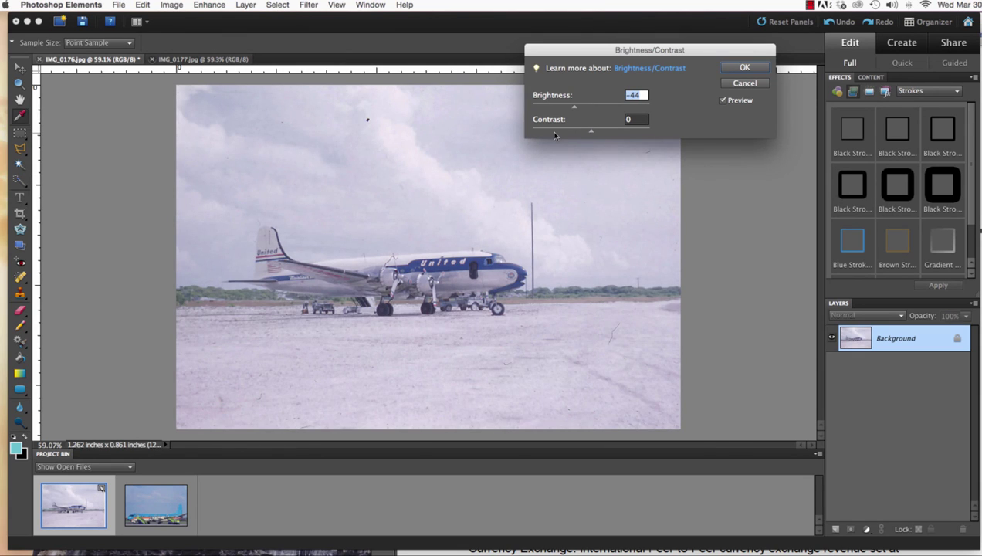
pyautogui.moveTo(590, 130); pyautogui.dragTo(542, 130)
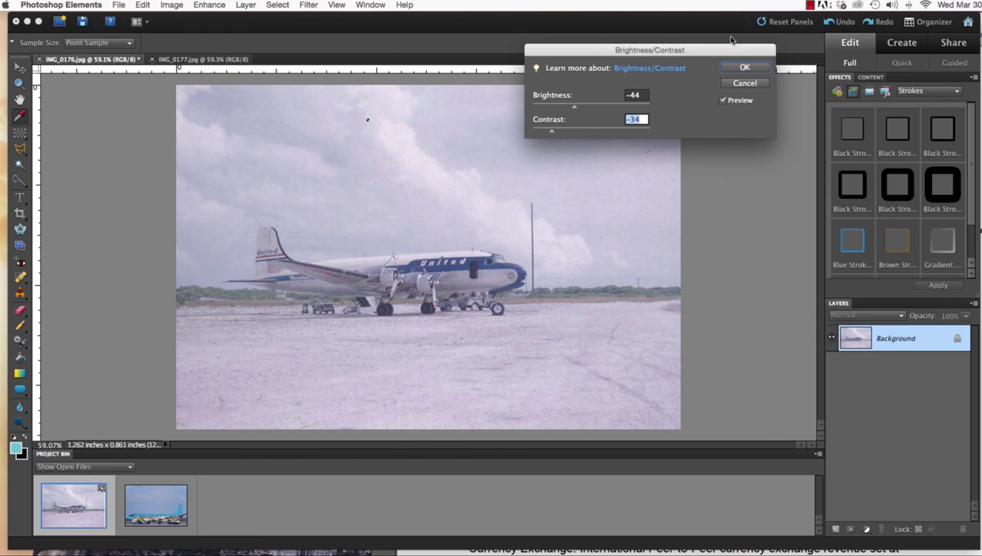
pyautogui.click(741, 68)
pyautogui.click(216, 6)
pyautogui.click(228, 50)
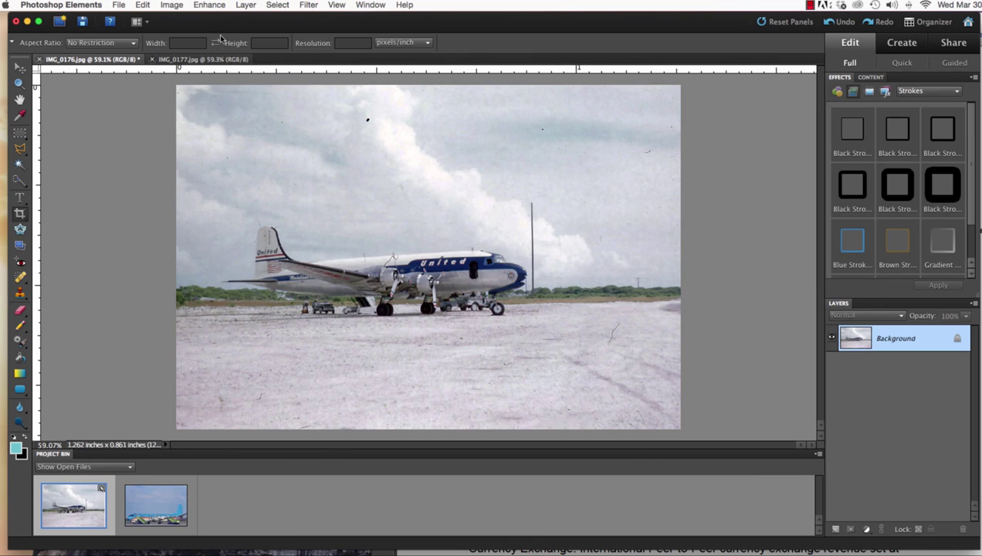
# Auto-sharpen IMG_0176 and preview lowering its saturation to -19 in Hue/Saturation
pyautogui.click(207, 6)
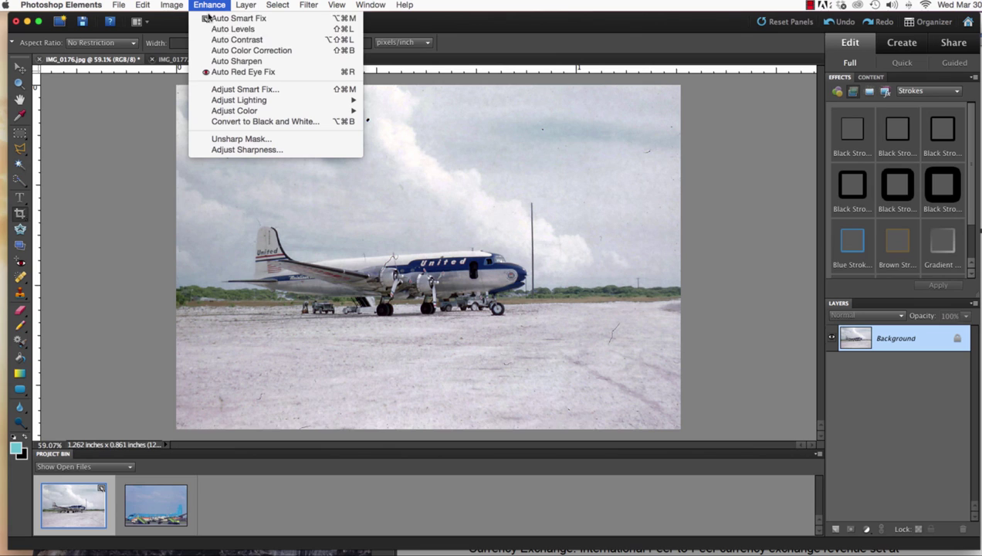
pyautogui.click(218, 61)
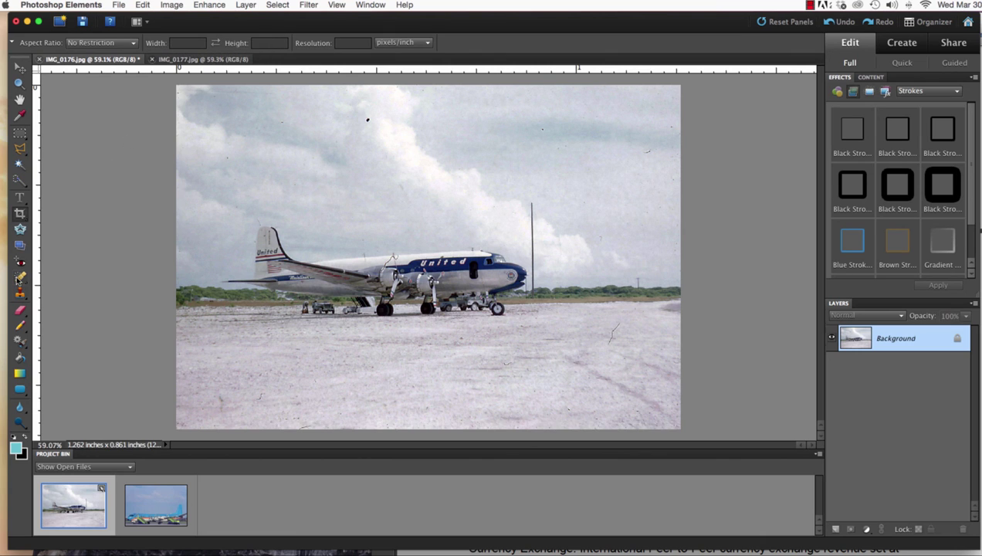
pyautogui.click(215, 6)
pyautogui.moveTo(235, 111)
pyautogui.click(401, 122)
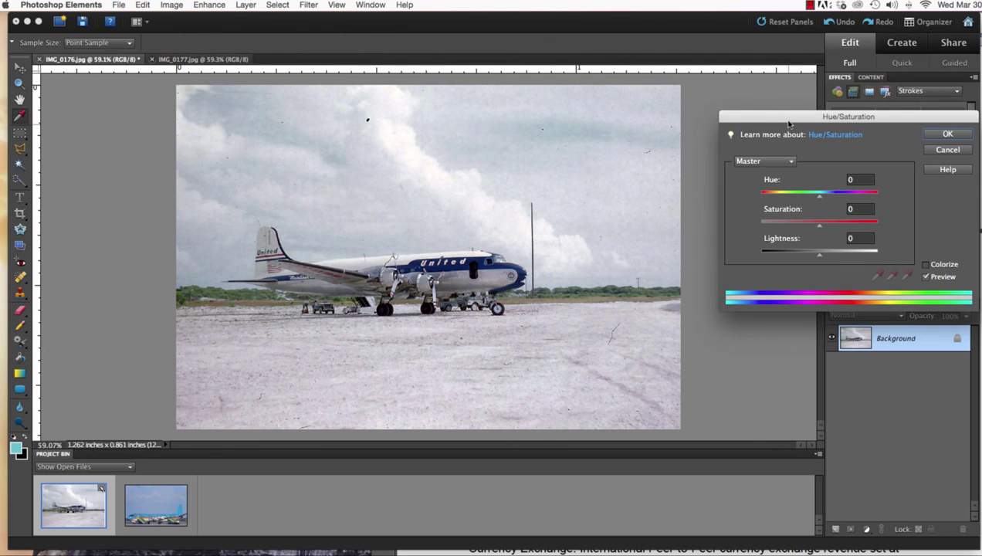
pyautogui.moveTo(788, 120); pyautogui.dragTo(736, 119)
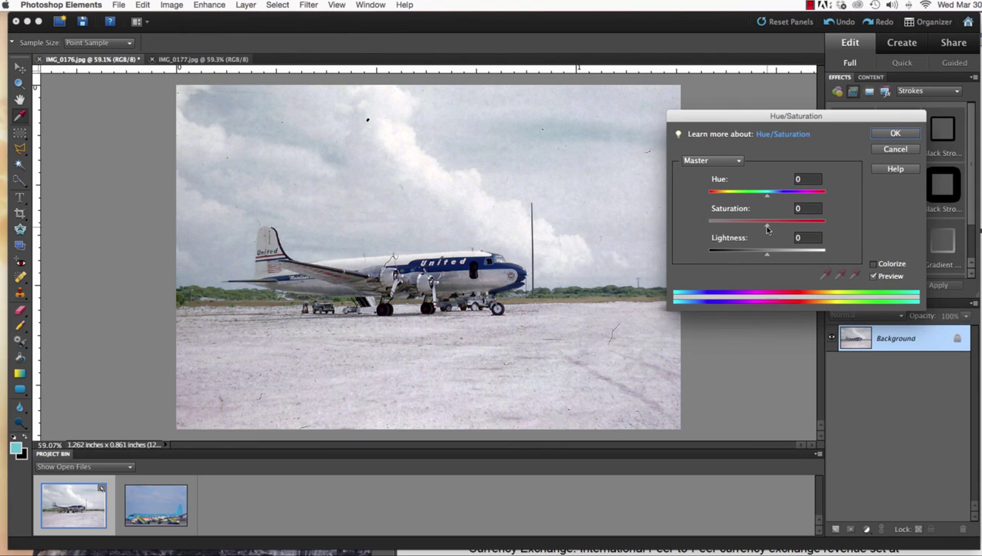
pyautogui.moveTo(766, 227); pyautogui.dragTo(756, 222)
# Apply the -19 saturation, heal three sky dust specks on IMG_0176, then show IMG_0177
pyautogui.click(892, 135)
pyautogui.press('j')
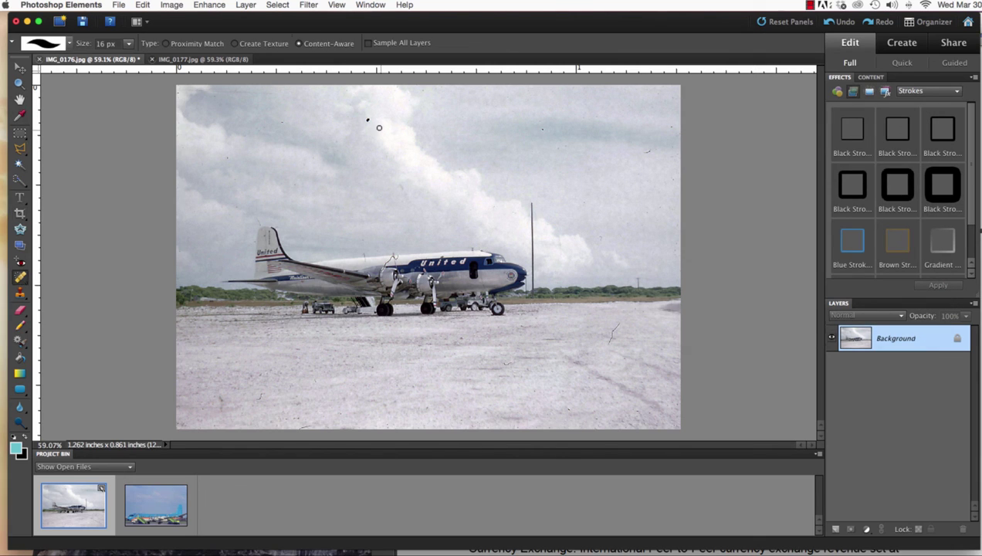
pyautogui.click(344, 164)
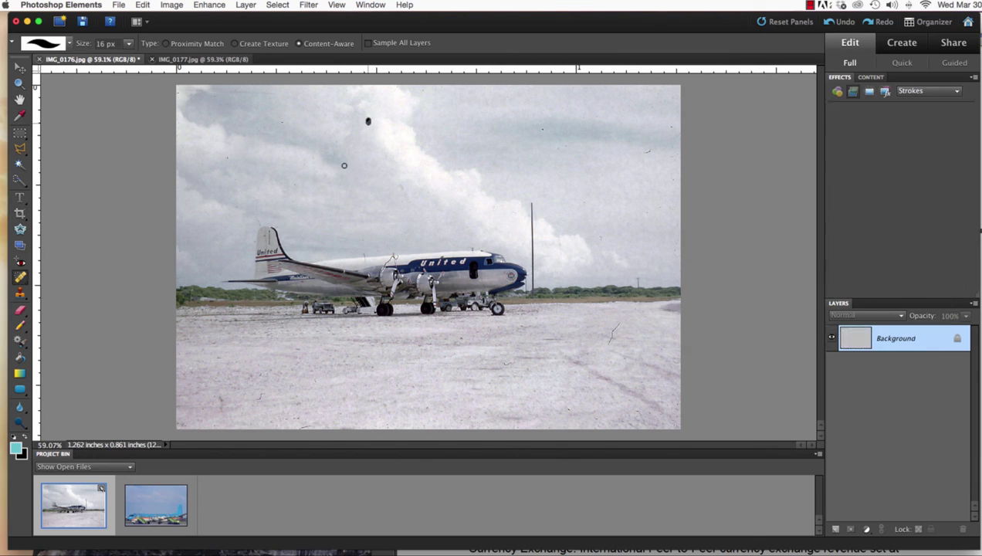
pyautogui.click(398, 187)
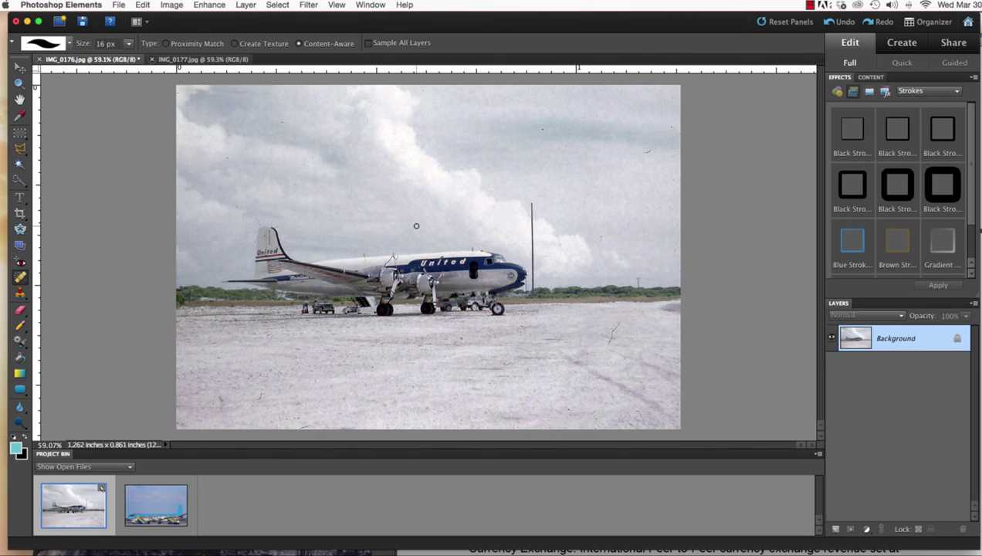
pyautogui.click(649, 150)
pyautogui.click(121, 6)
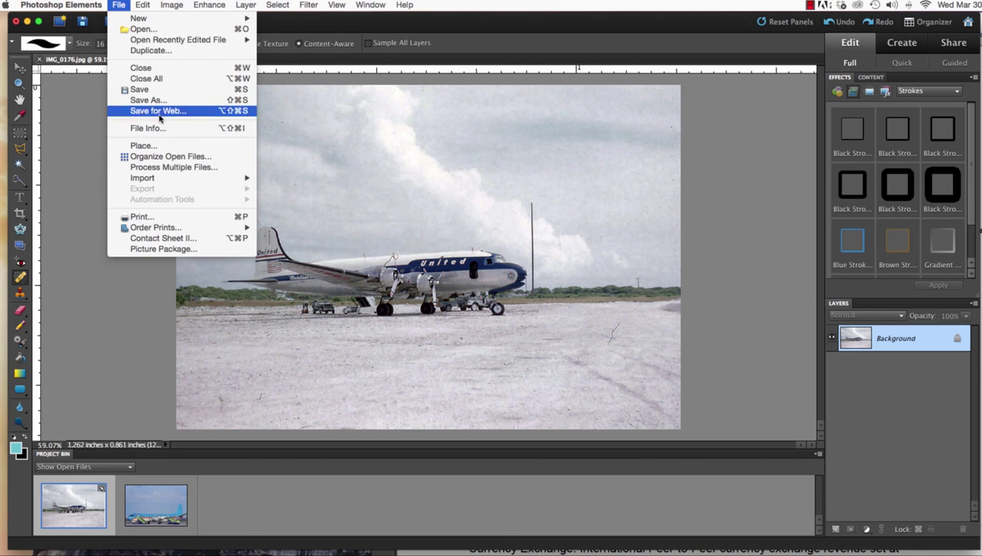
pyautogui.click(158, 526)
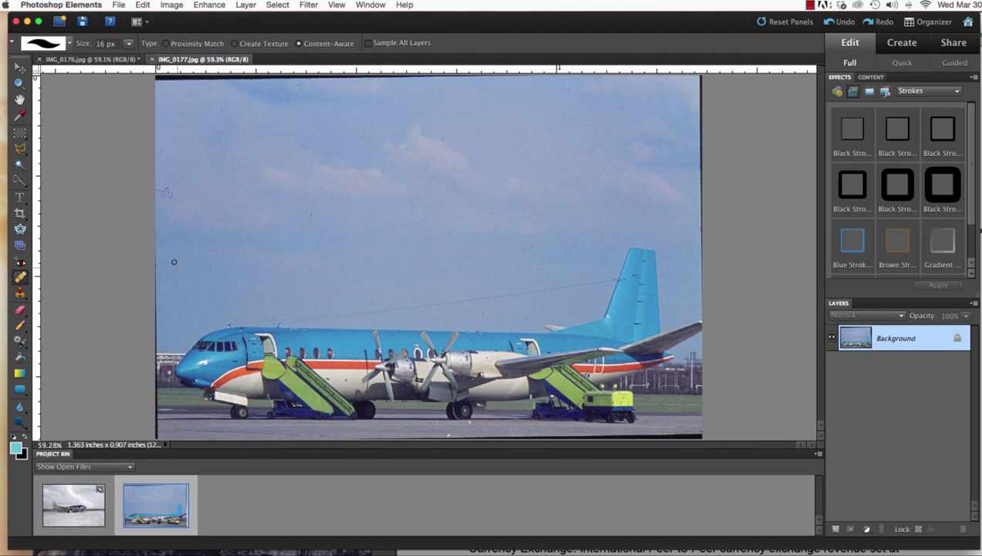
# Apply Auto Color Correction and Auto Sharpen to IMG_0177
pyautogui.click(205, 6)
pyautogui.click(209, 50)
pyautogui.click(207, 6)
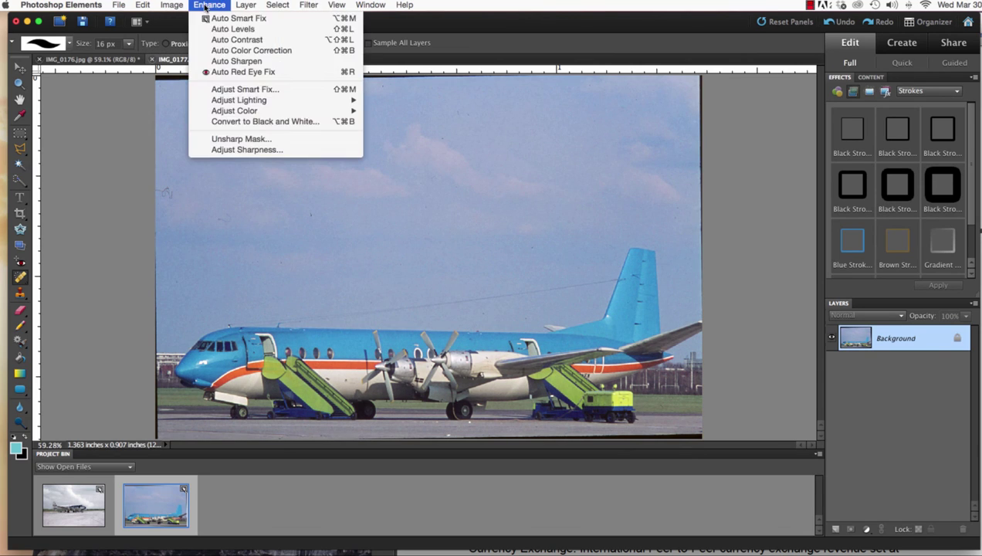
pyautogui.click(214, 61)
# Lower the contrast of IMG_0177 to -40 using Brightness/Contrast
pyautogui.click(212, 6)
pyautogui.moveTo(240, 100)
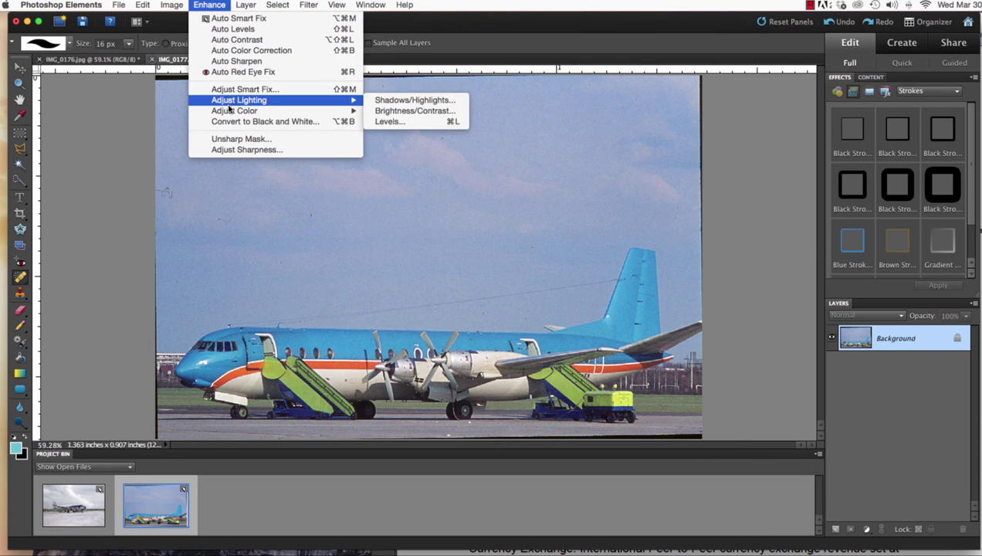
pyautogui.click(403, 113)
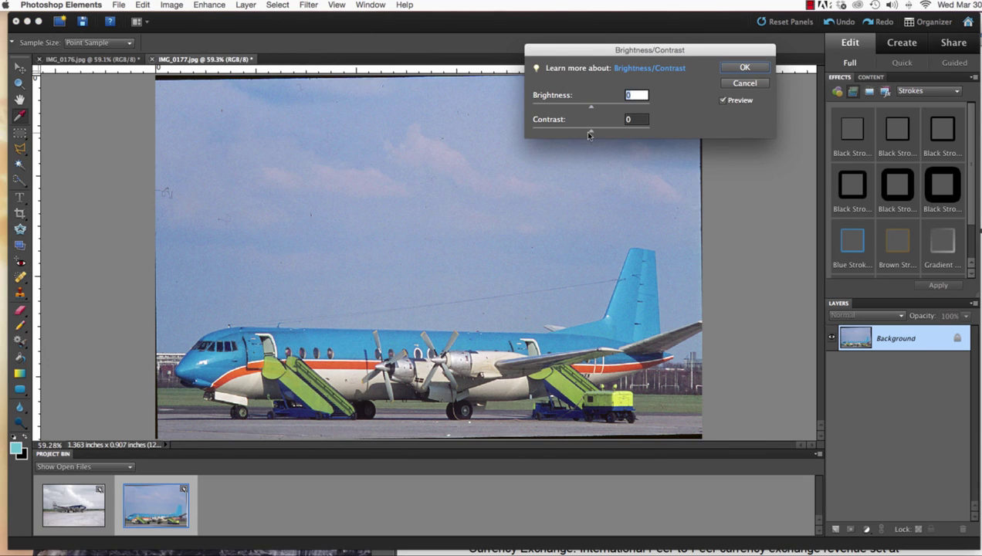
pyautogui.moveTo(590, 131)
pyautogui.mouseDown()
pyautogui.moveTo(533, 131)
pyautogui.moveTo(544, 129)
pyautogui.mouseUp()
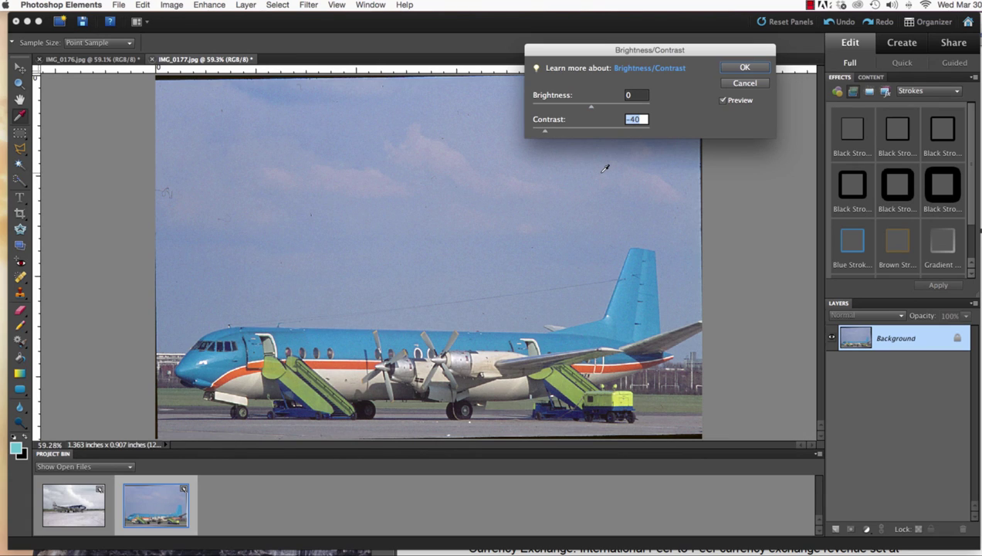
pyautogui.click(731, 70)
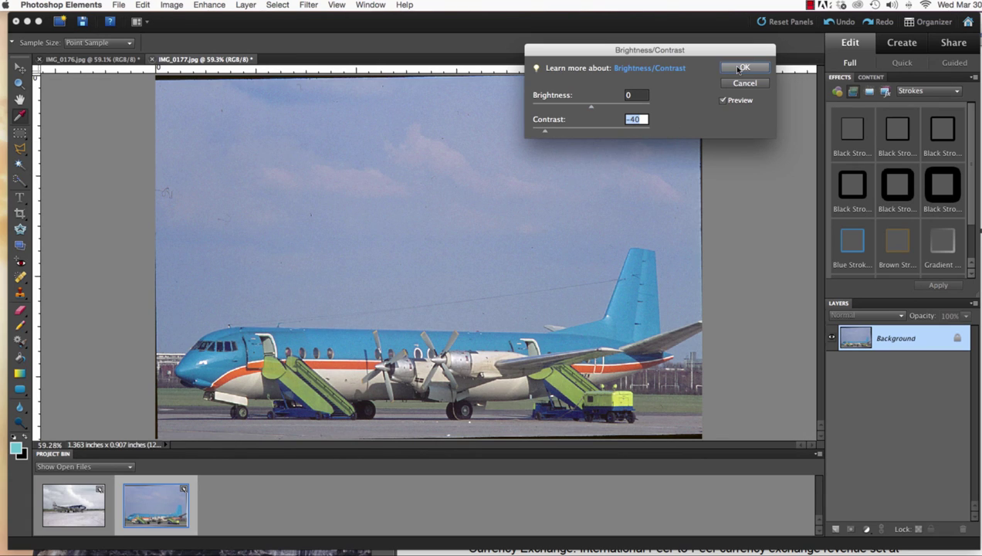
# Crop IMG_0177 inside the dark slide borders to 1.351 × 0.857 inches
pyautogui.click(20, 213)
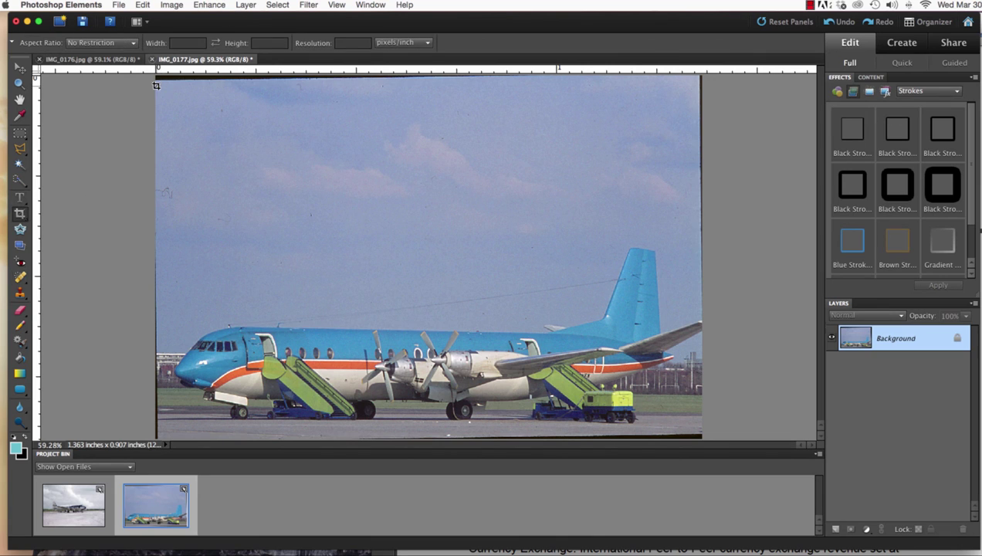
pyautogui.moveTo(156, 86); pyautogui.dragTo(698, 427)
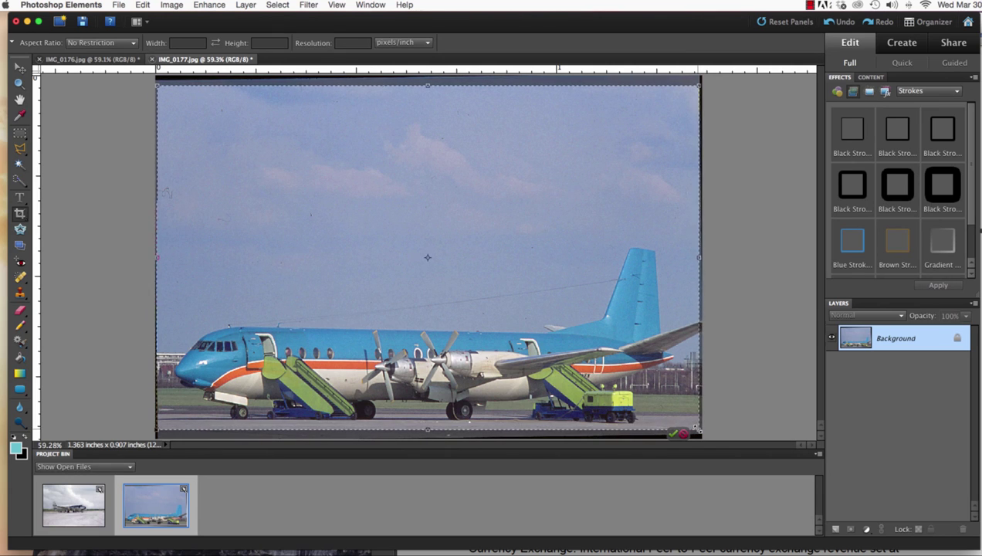
pyautogui.click(673, 433)
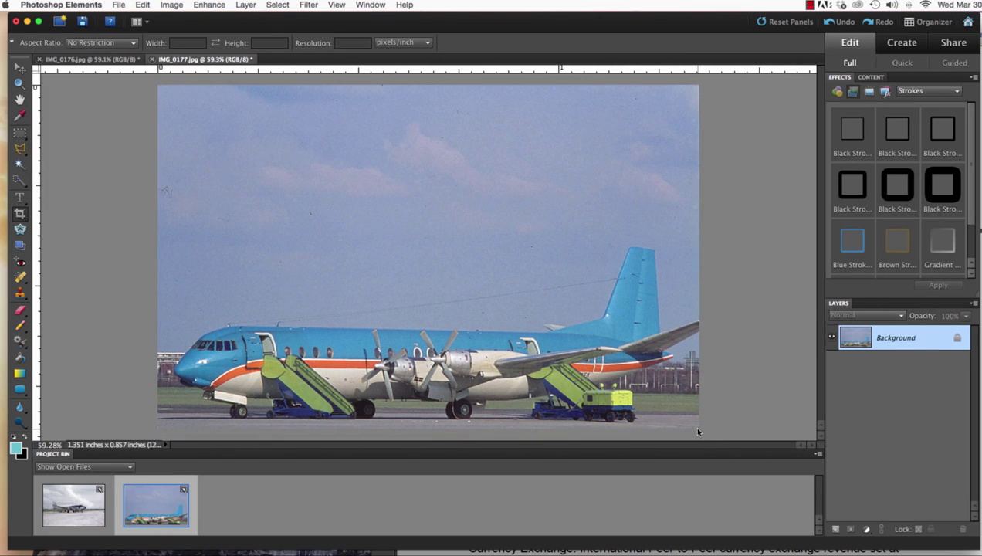